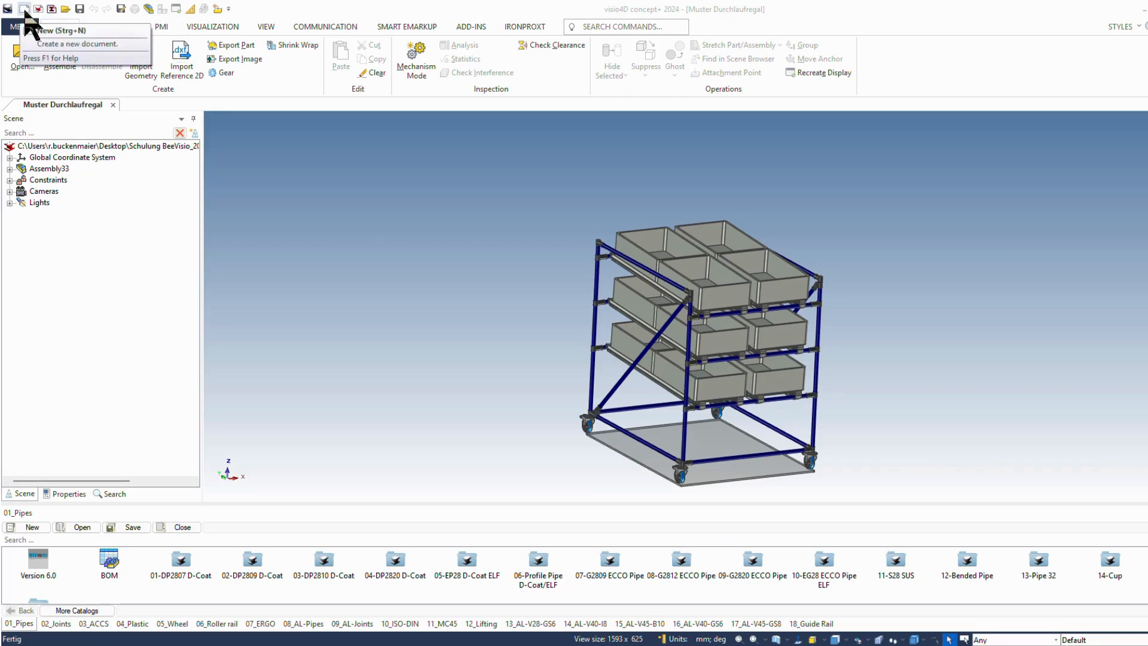
Create a new drawing from the BeeWaTec - Auto template D-A2_EN-DE and set that template as the default.
left_click(24, 11)
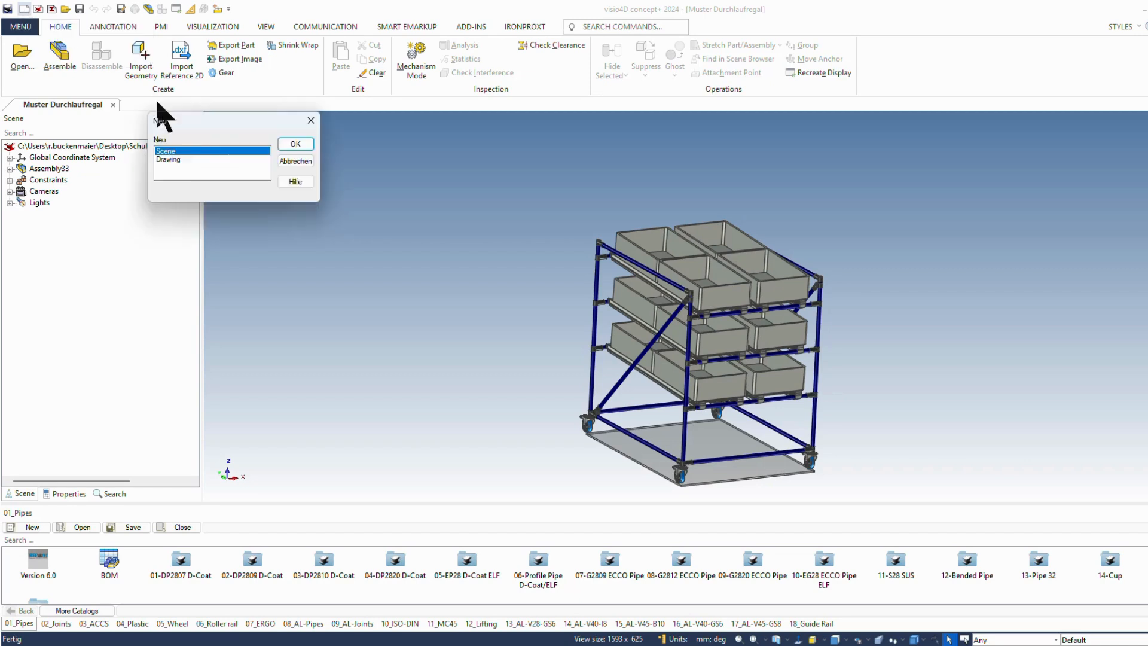
left_click(171, 159)
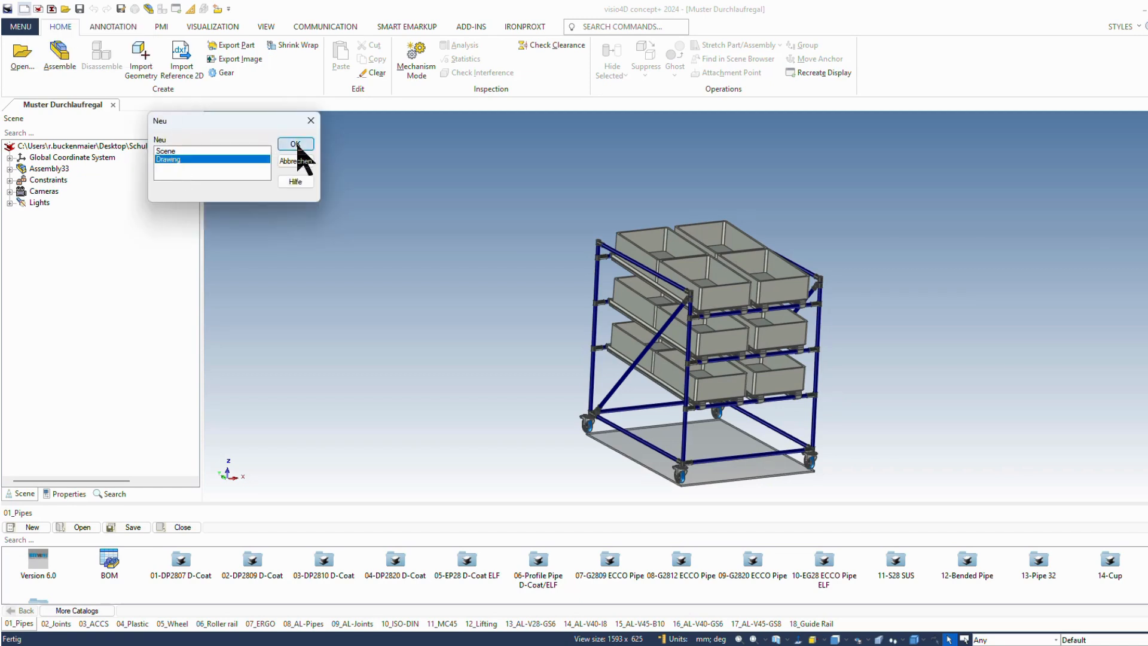
left_click(297, 145)
left_click(518, 217)
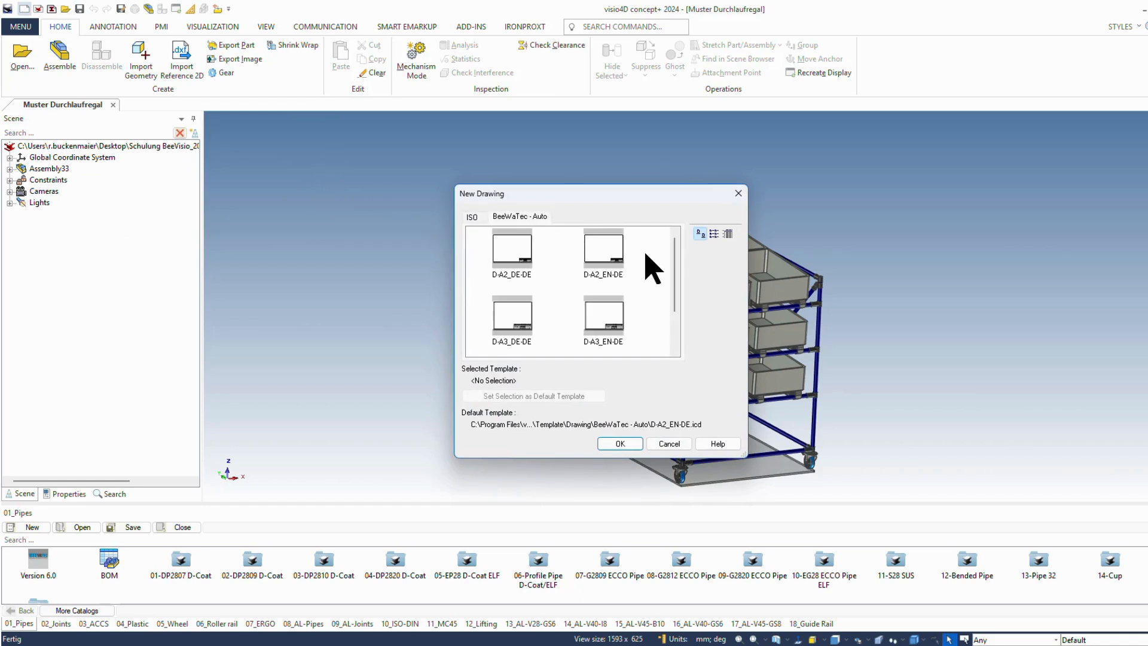
left_click(610, 272)
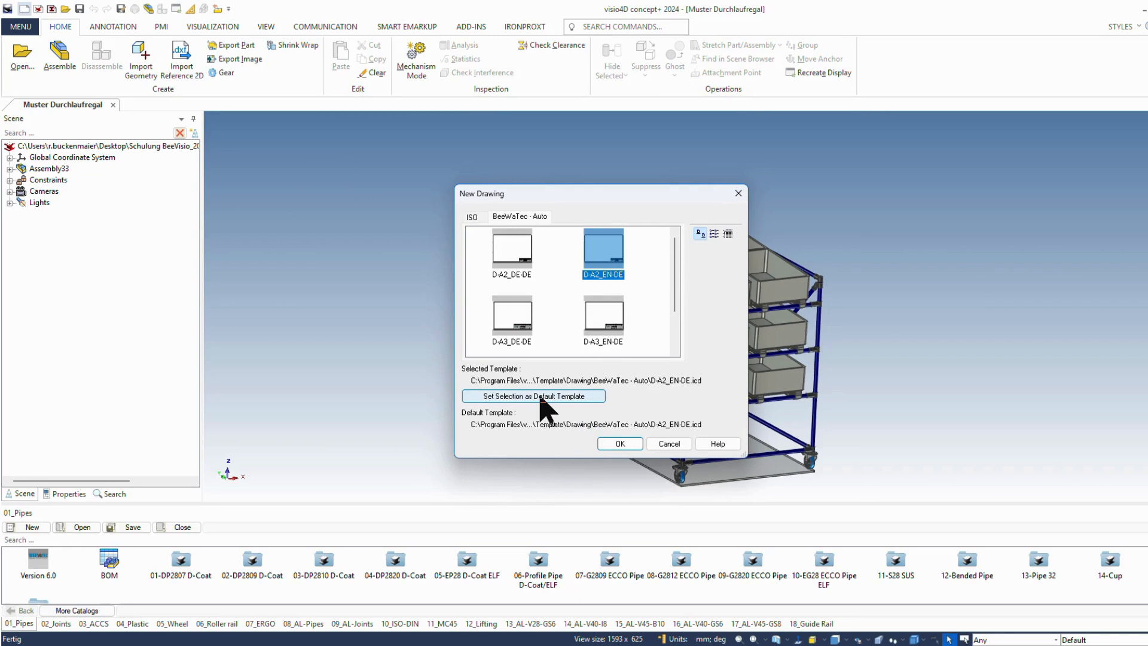
left_click(541, 396)
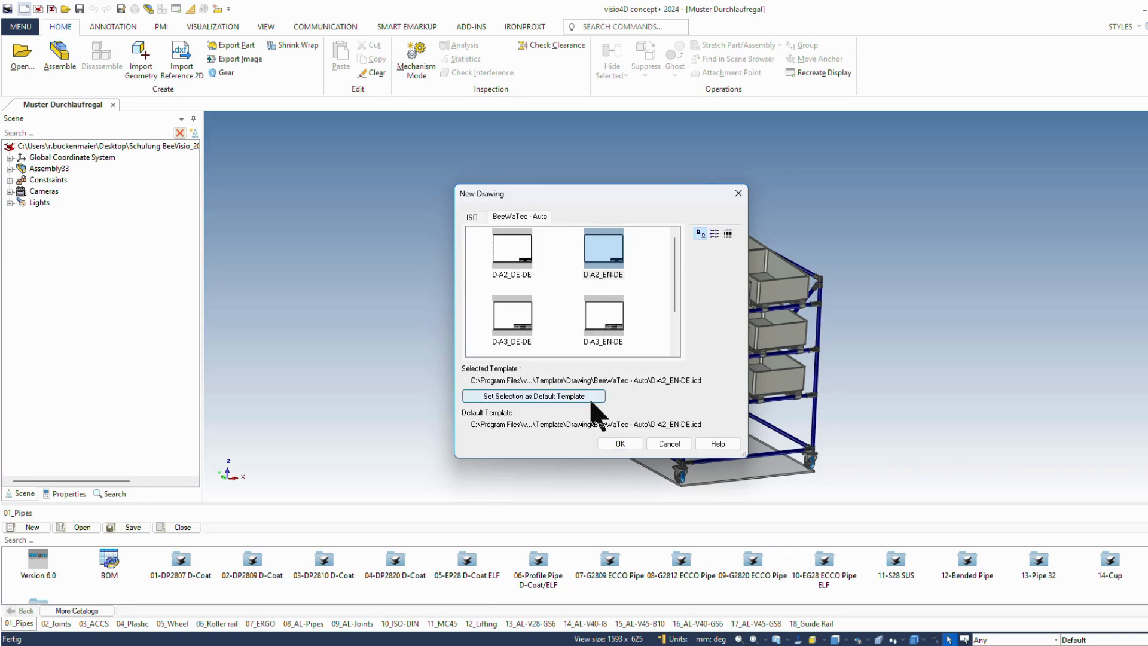
left_click(619, 443)
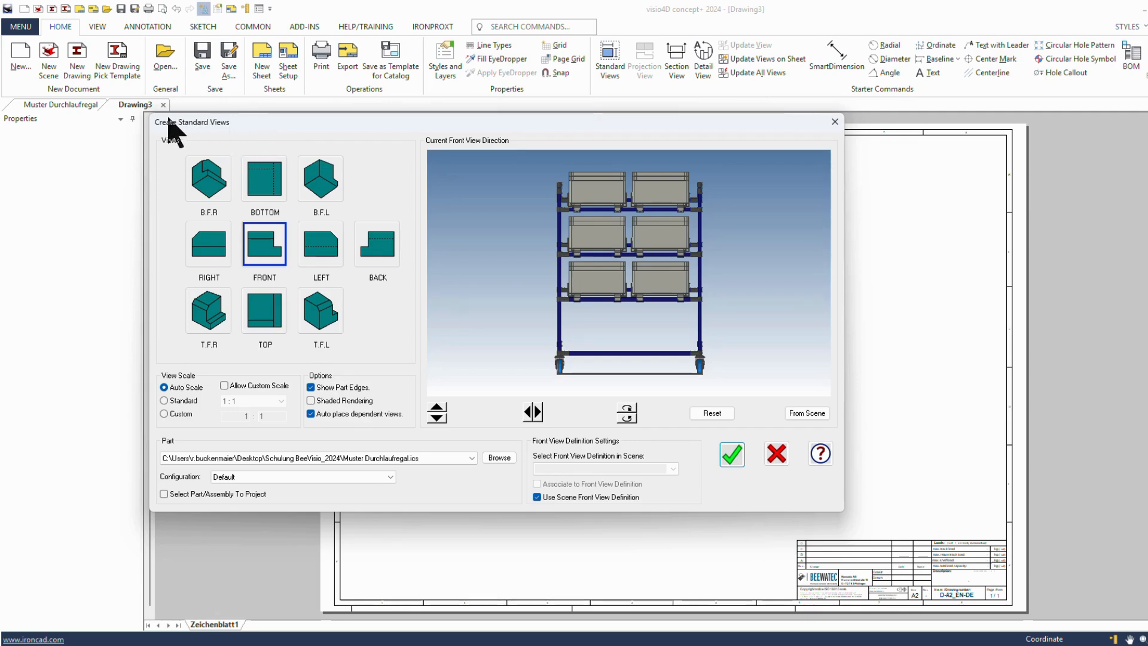
Create the front, left, top and T.F.L standard views of the flow rack with shaded rendering enabled.
left_click(266, 236)
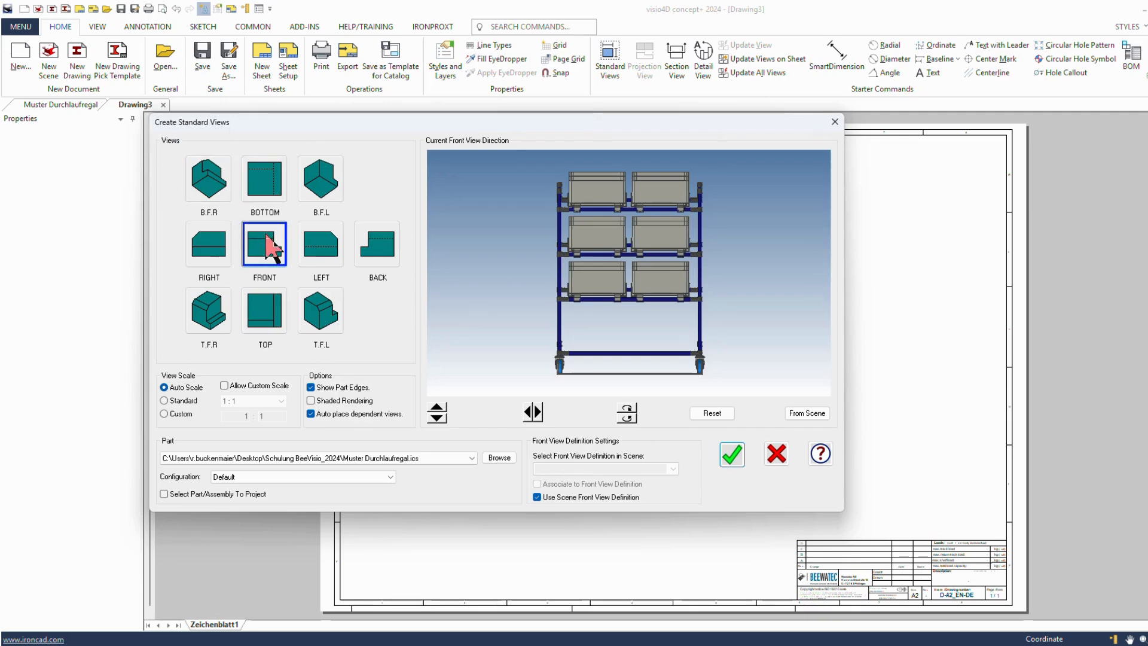
left_click(320, 246)
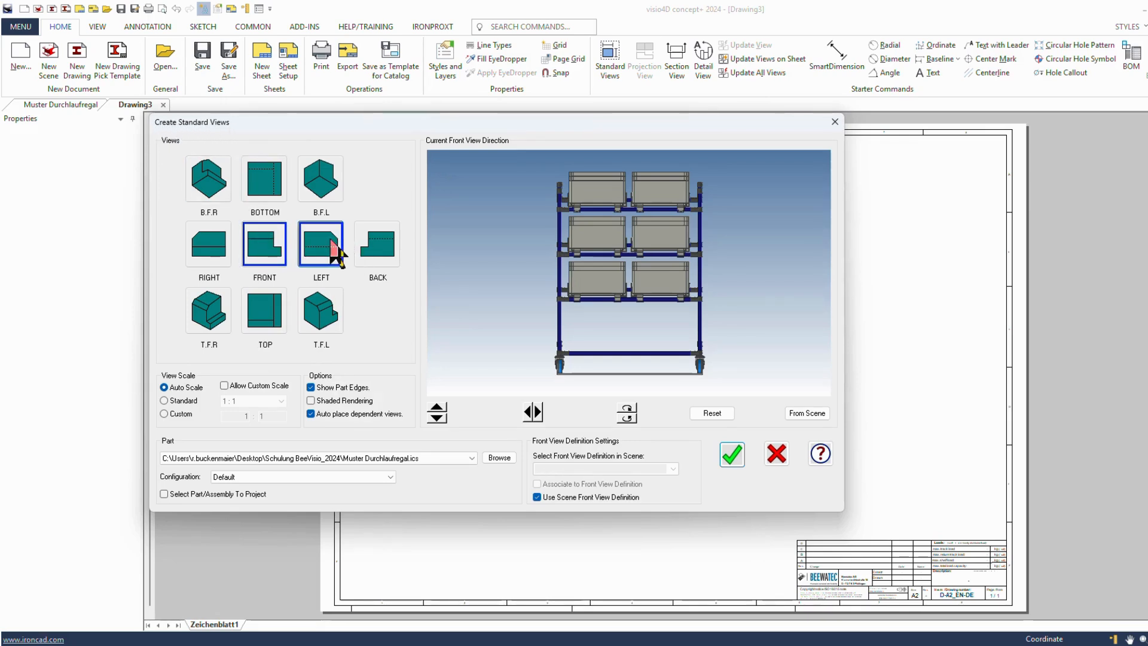
left_click(270, 332)
left_click(320, 314)
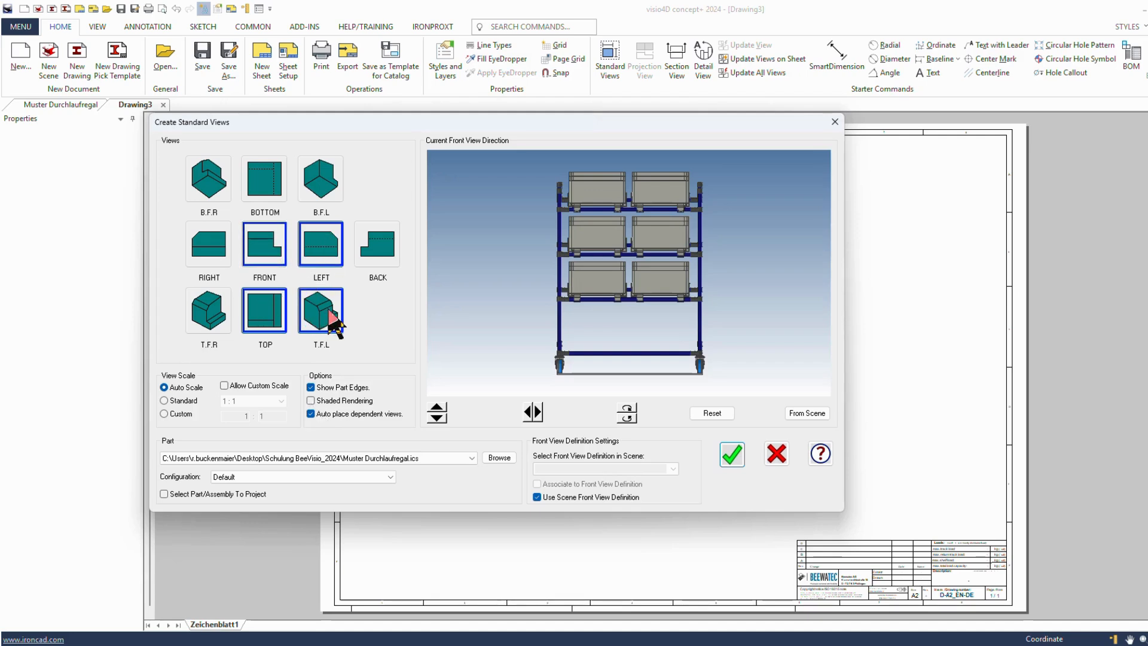
left_click(310, 400)
left_click(739, 456)
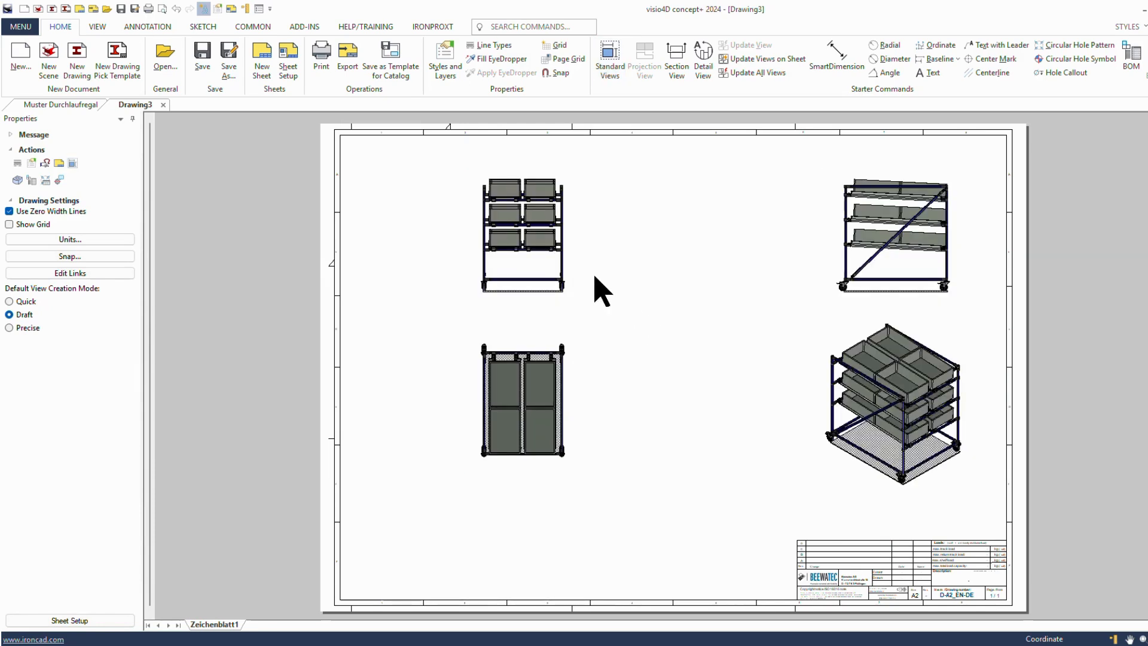
left_click(551, 246)
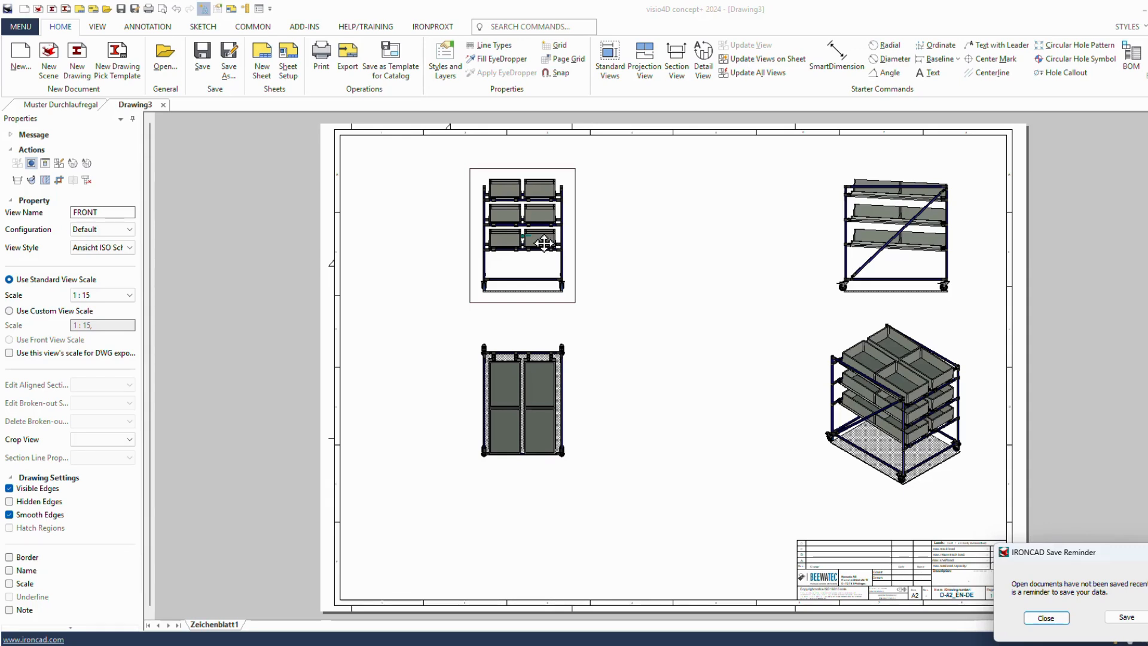
left_click(435, 240)
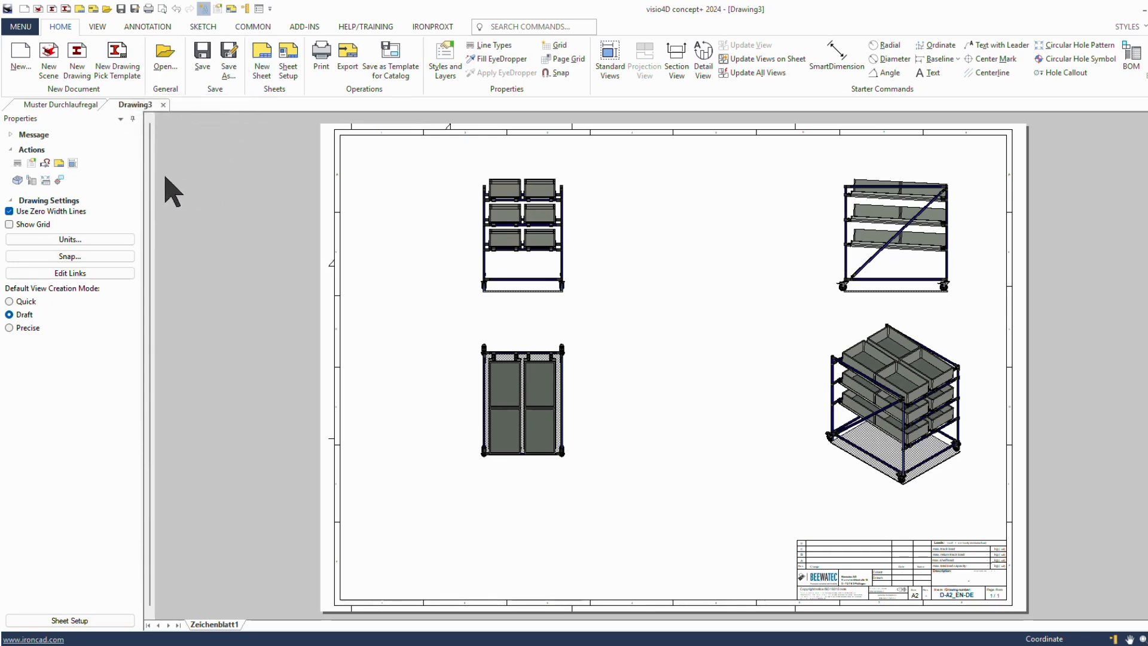
left_click(96, 27)
left_click(131, 28)
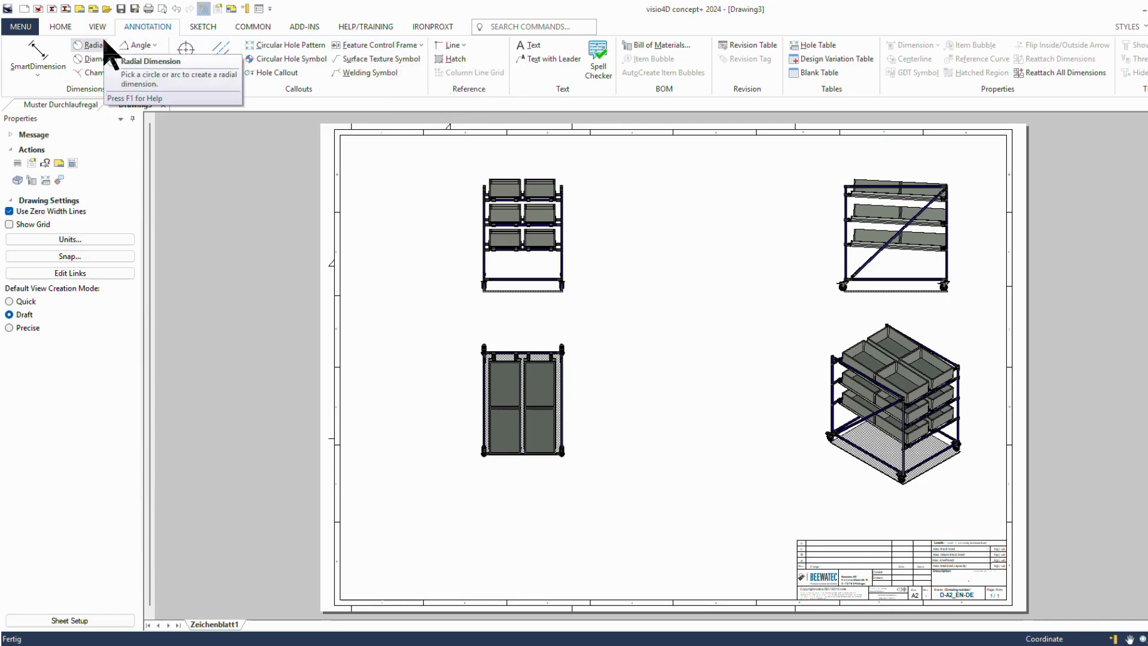
left_click(212, 27)
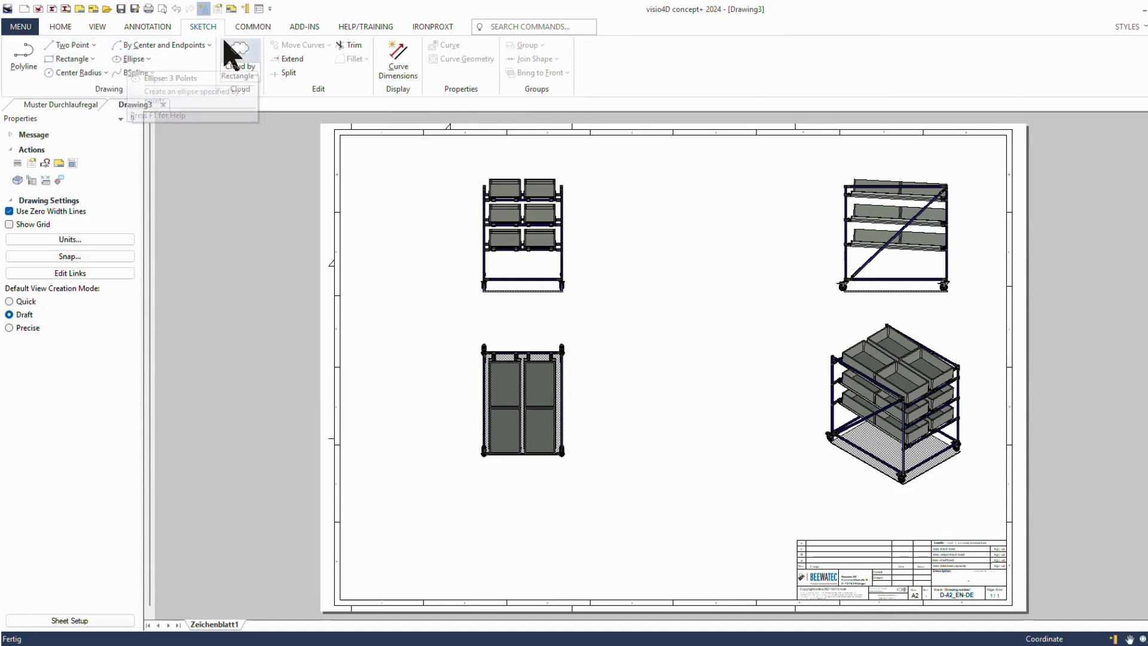
left_click(253, 27)
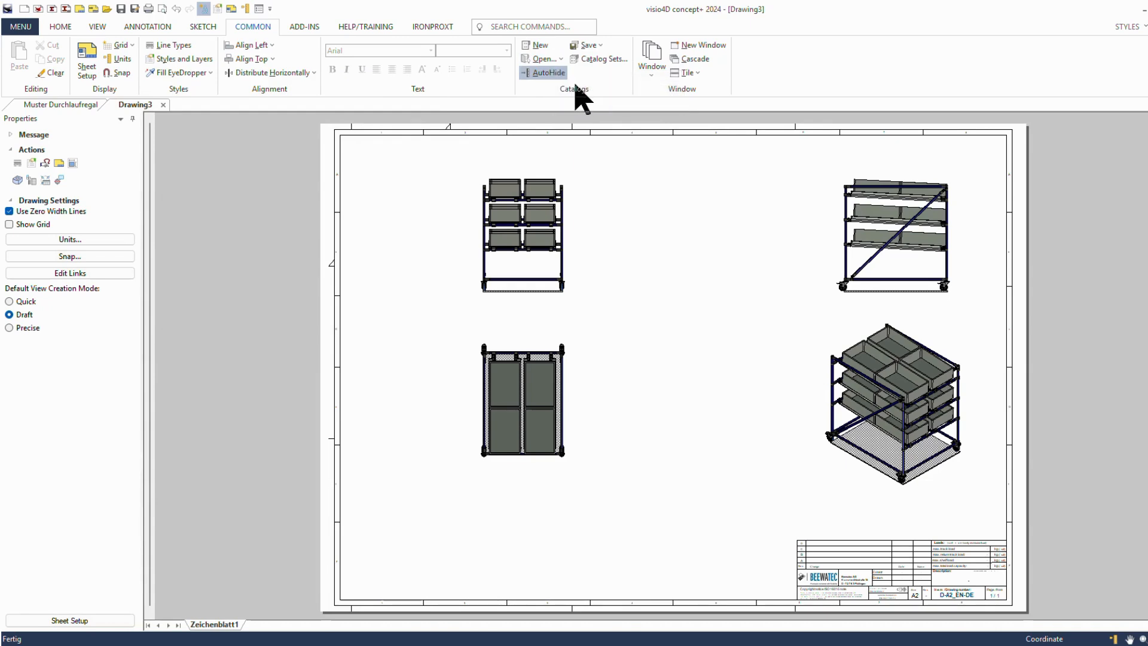
left_click(306, 26)
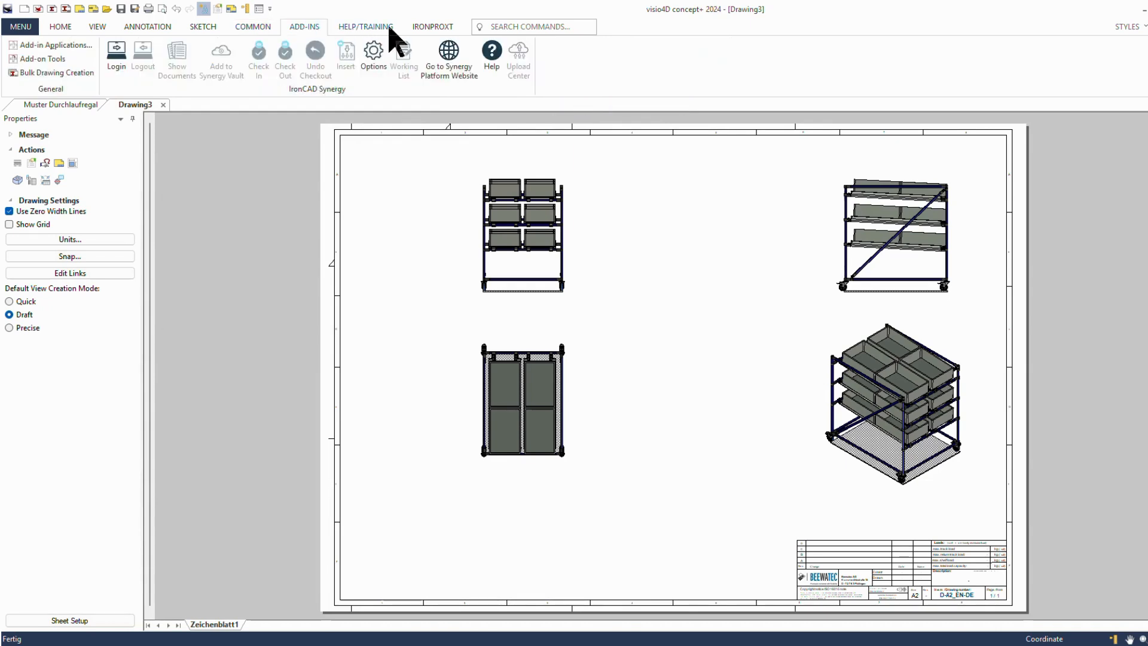
left_click(390, 27)
left_click(441, 29)
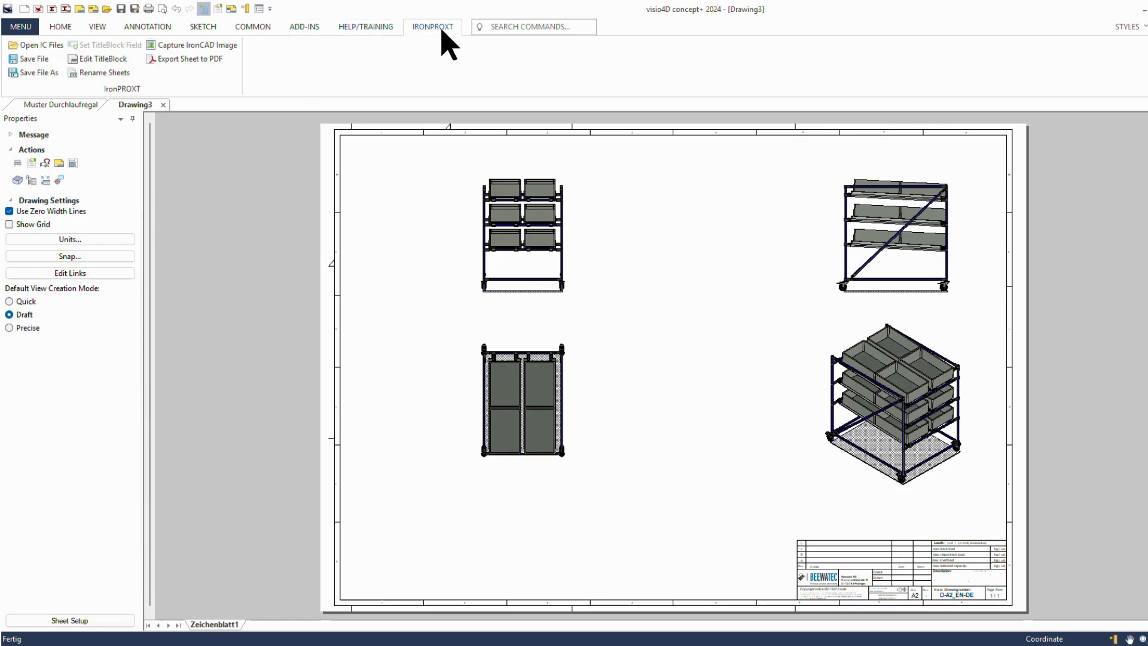
left_click(61, 28)
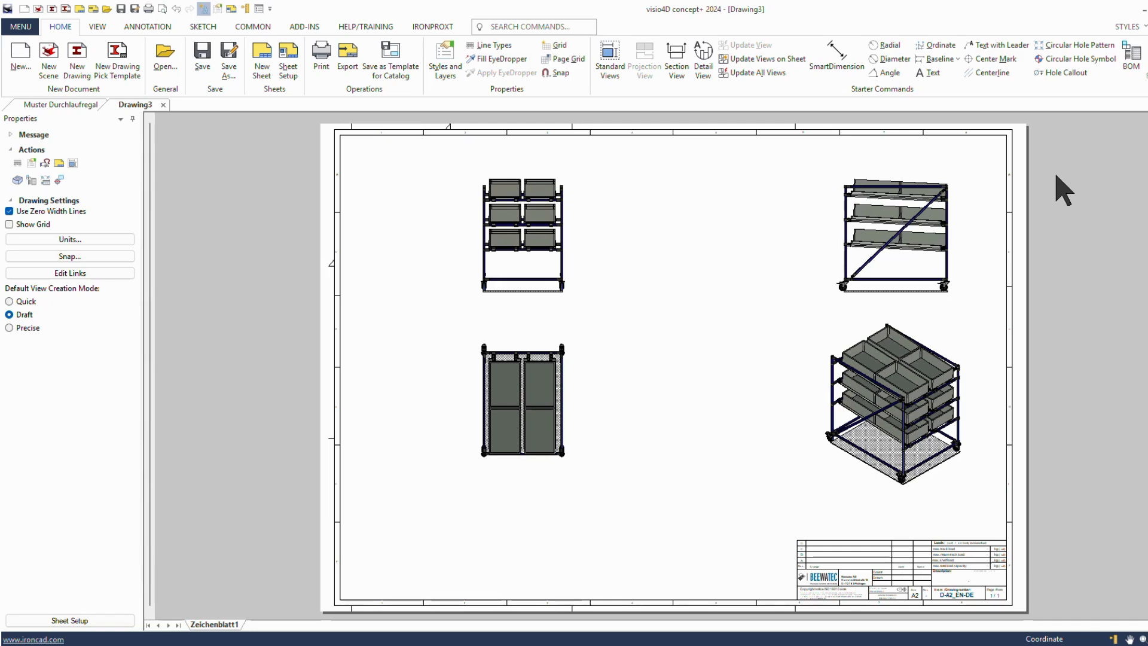
Delete the top view of the rack from the drawing sheet.
left_click(543, 241)
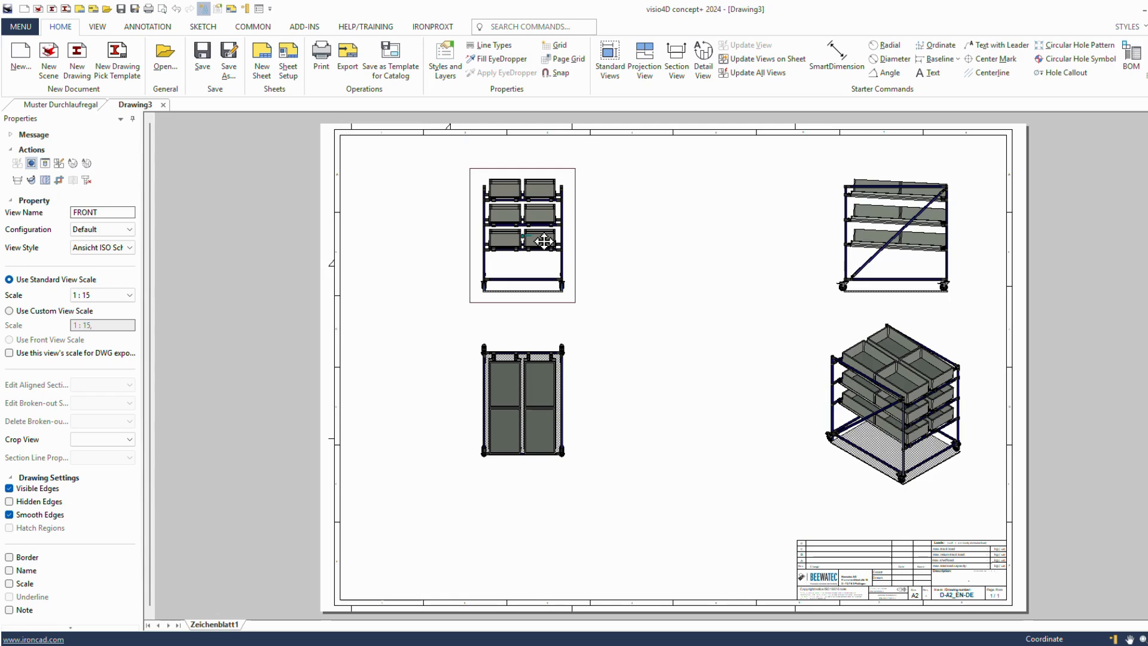
left_click(865, 218)
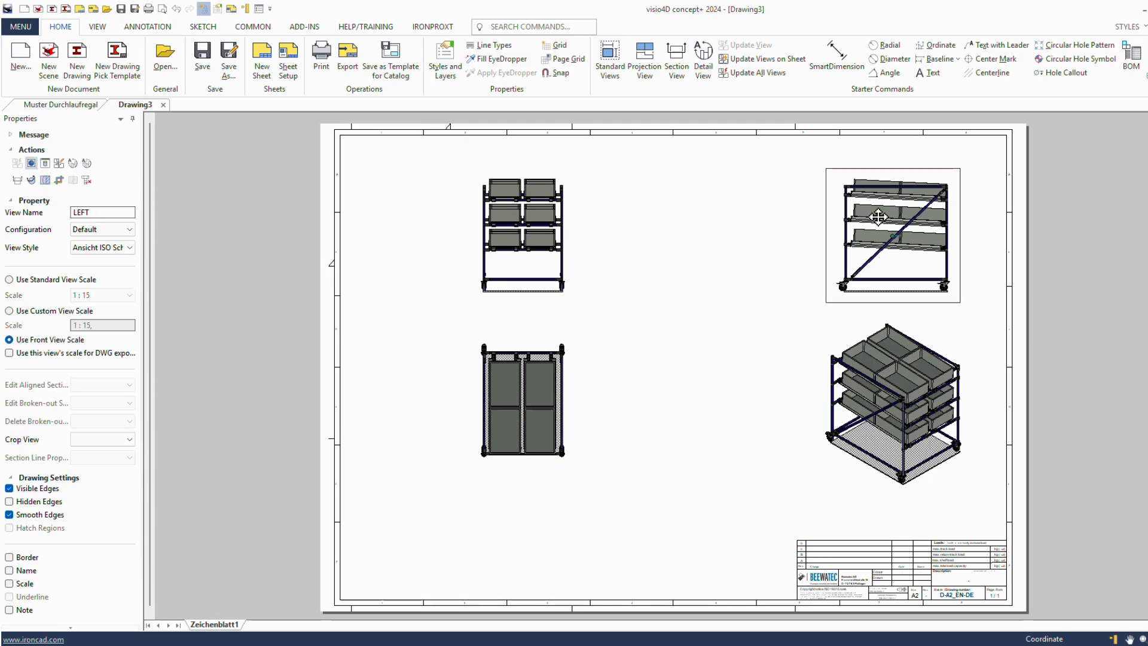
left_click(502, 384)
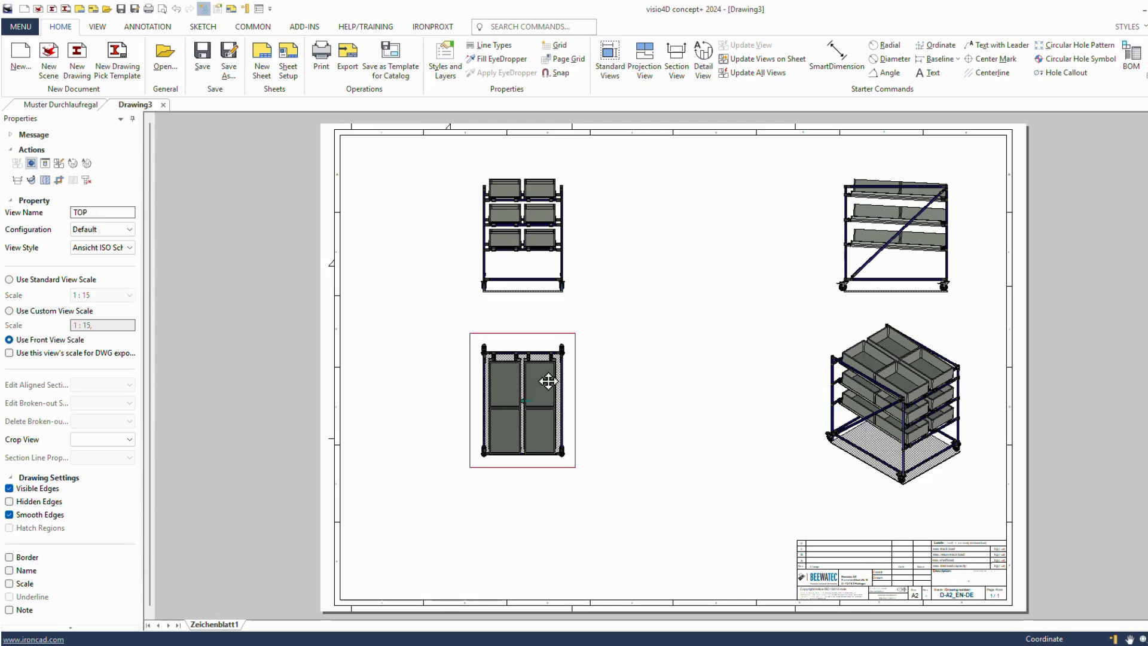
left_click(870, 369)
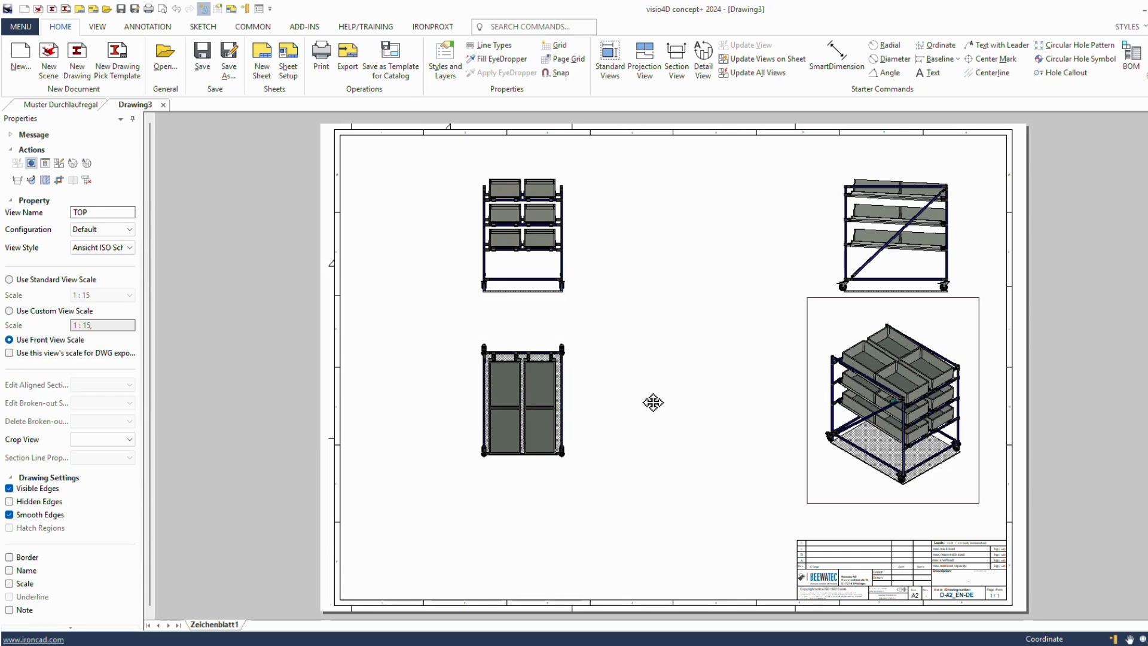
left_click(530, 406)
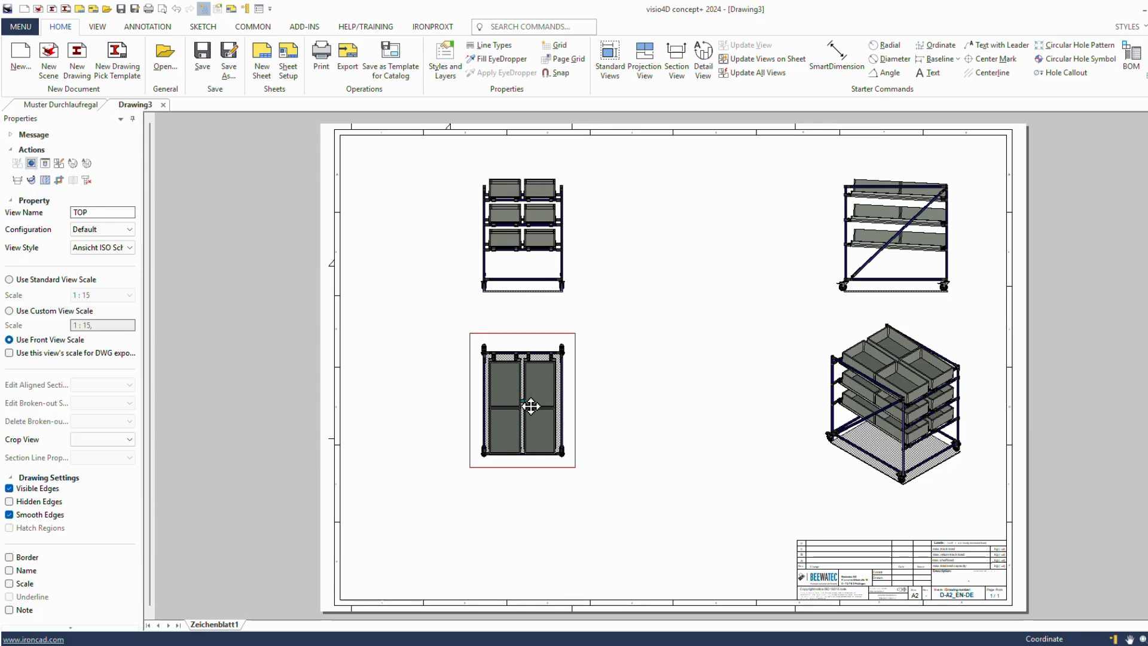
key("Delete")
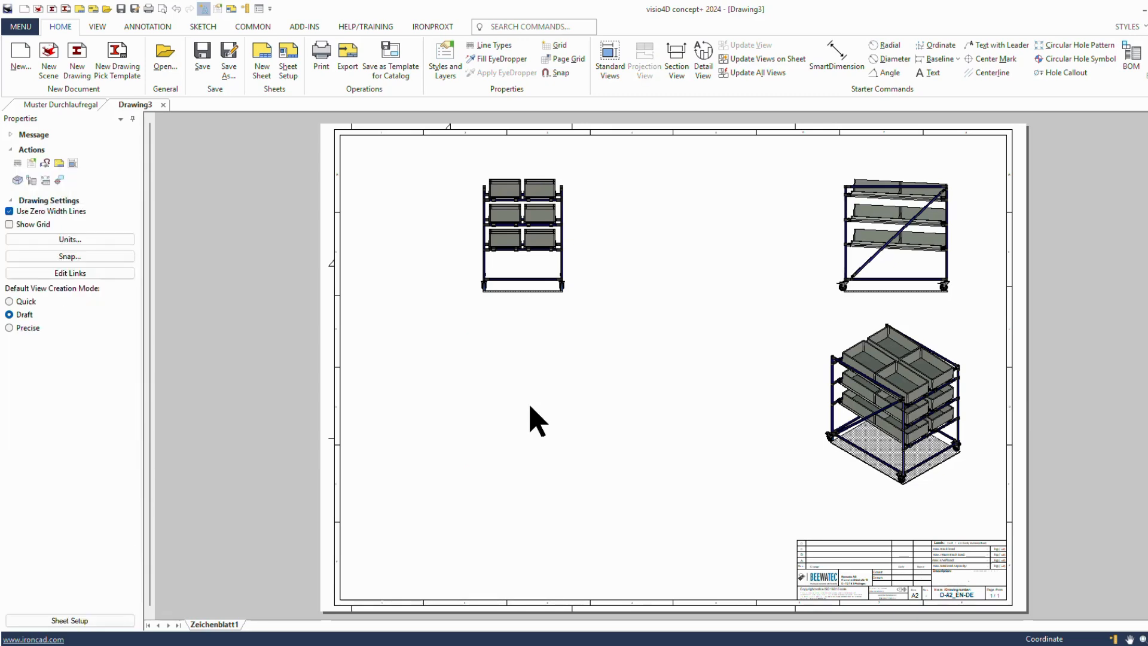
Set the front view's standard scale to 1:10.
left_click(488, 236)
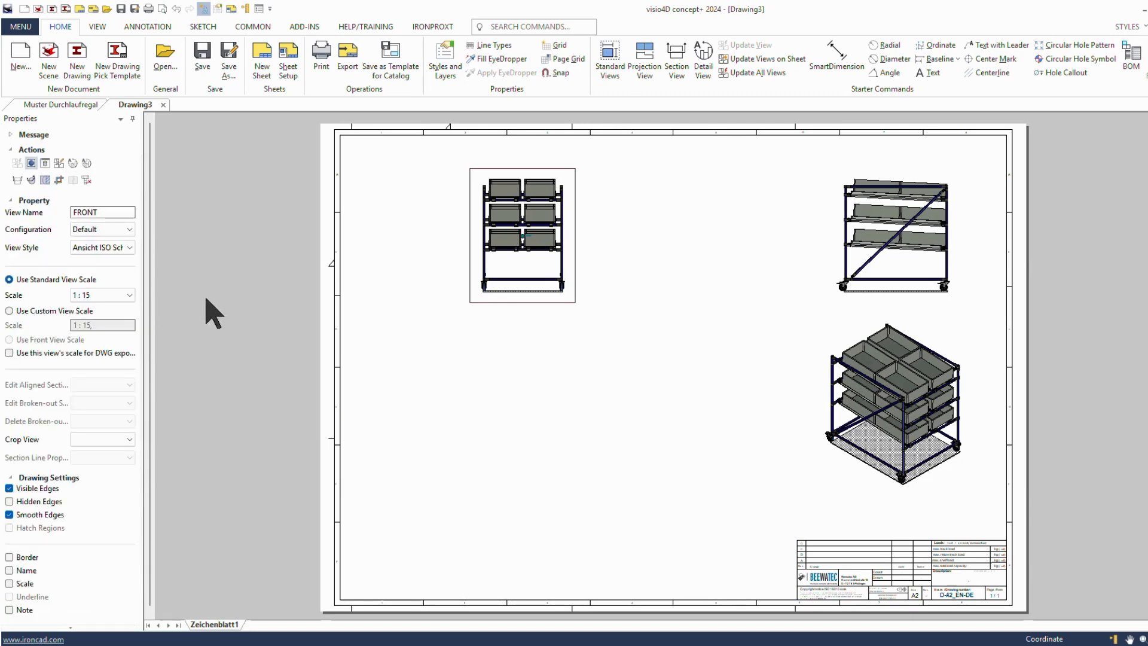
left_click(128, 295)
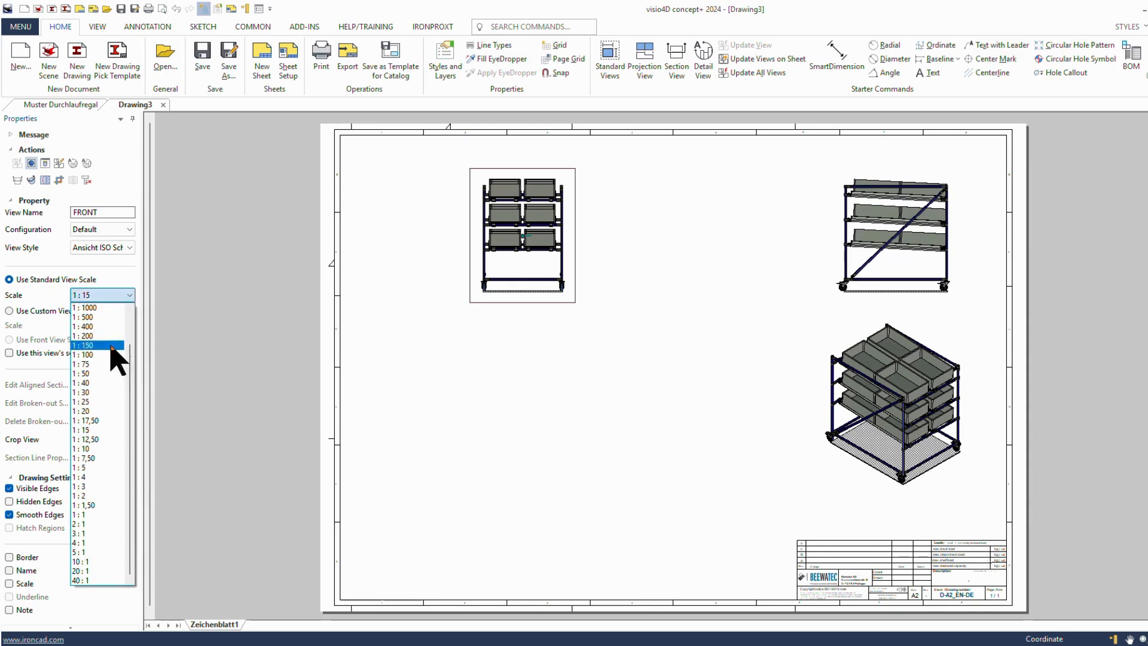
left_click(90, 449)
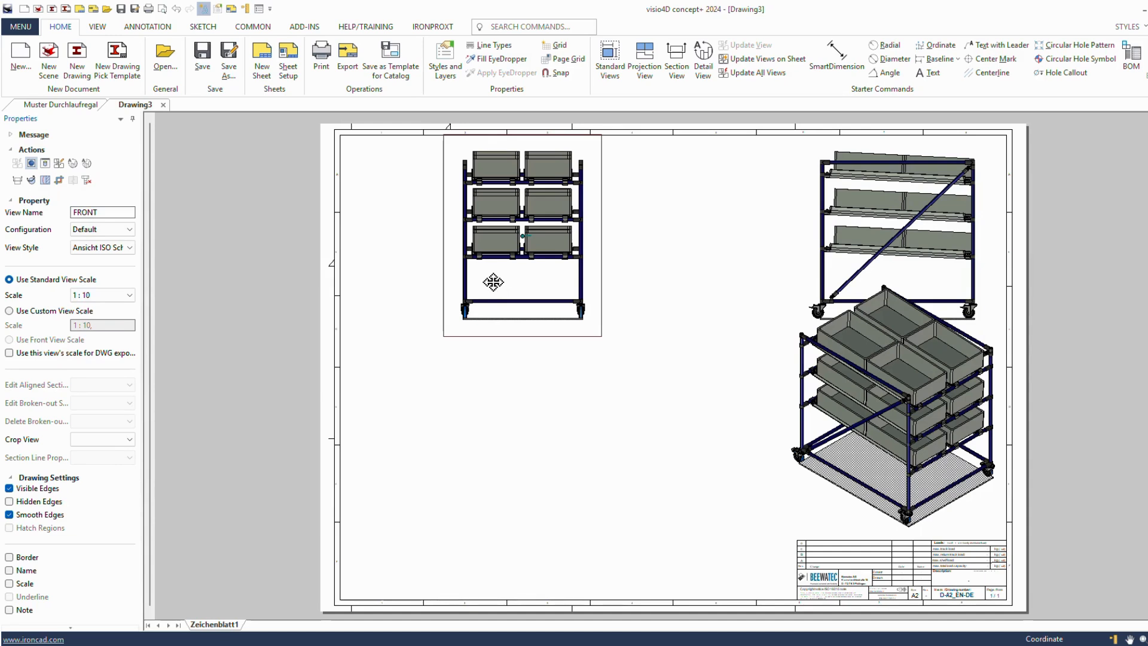
left_click(129, 296)
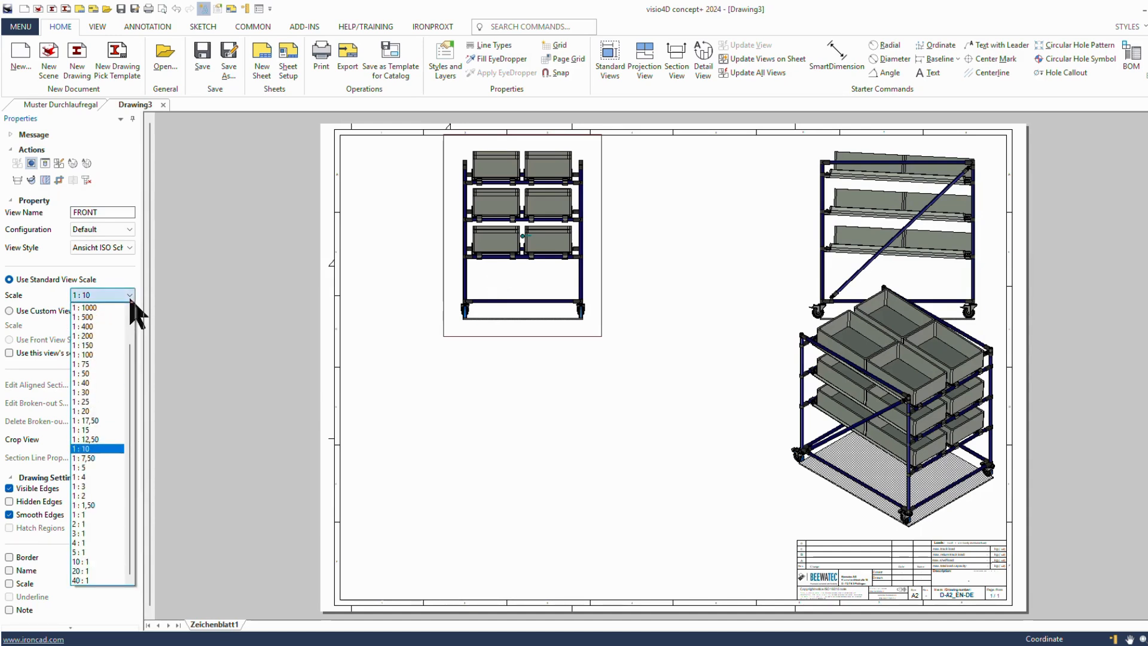
left_click(237, 374)
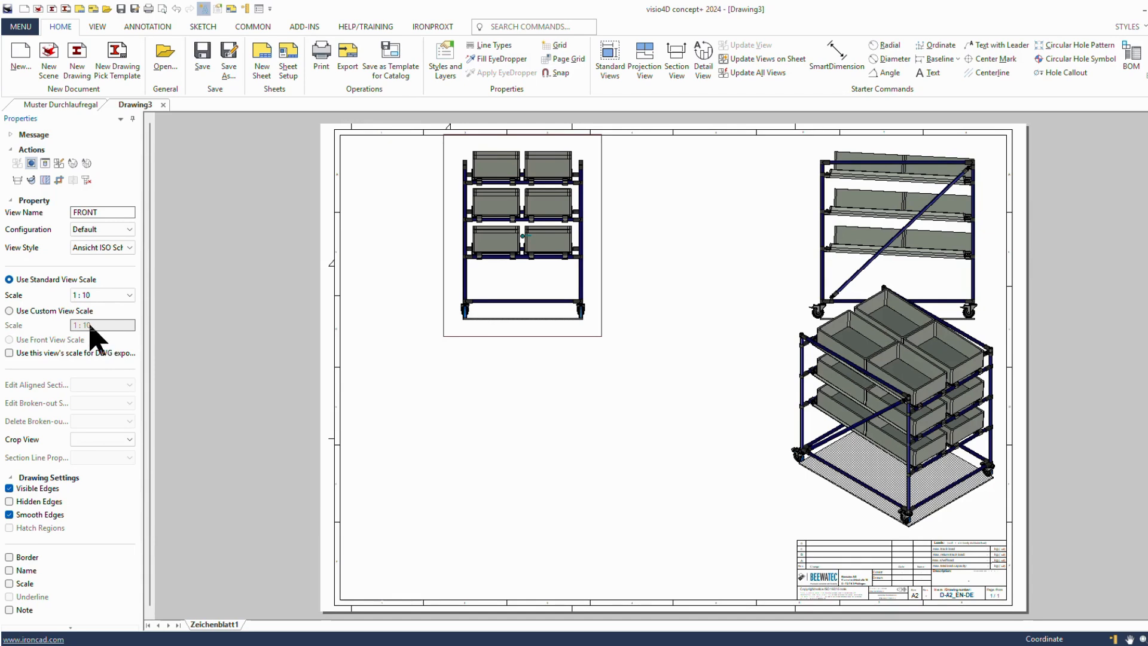
Move the front view across the upper part of the sheet, close beside the left view.
mouse_move(525, 287)
left_mouse_down()
mouse_move(523, 312)
mouse_move(488, 306)
mouse_move(502, 304)
left_mouse_up()
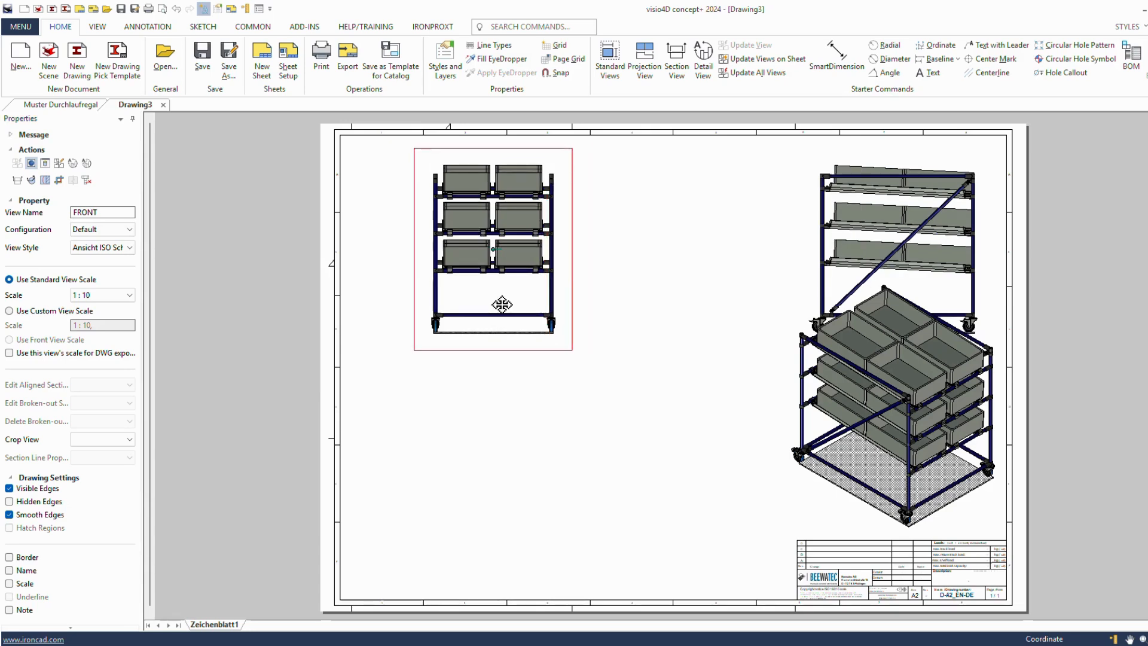
left_click_drag(502, 303, 591, 320)
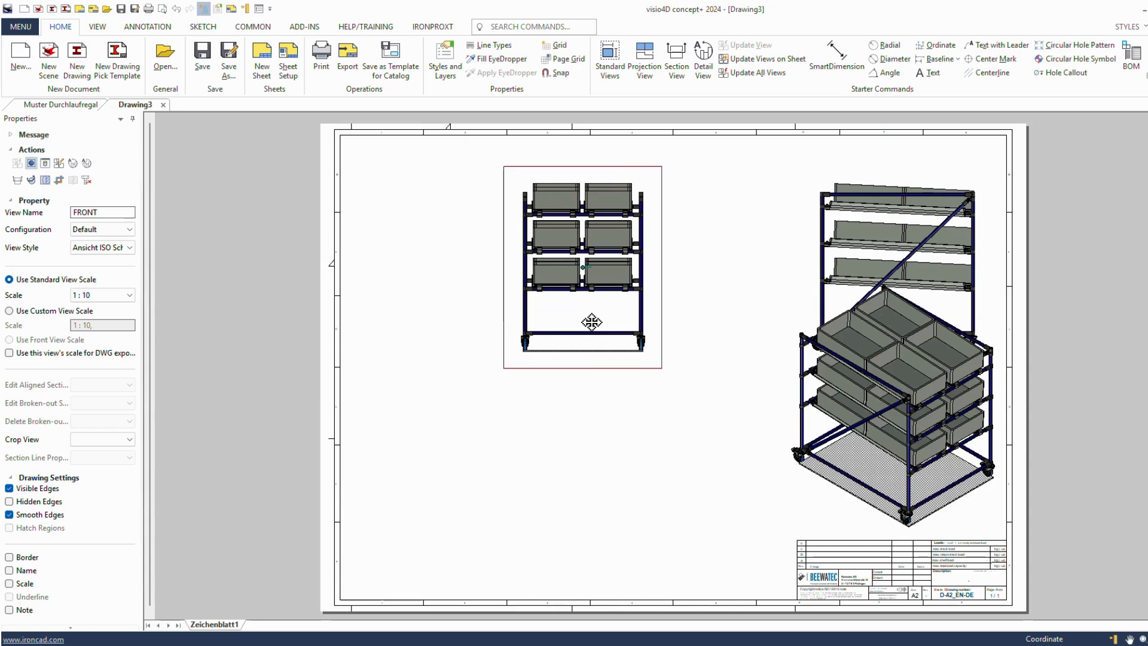
left_click_drag(592, 323, 705, 310)
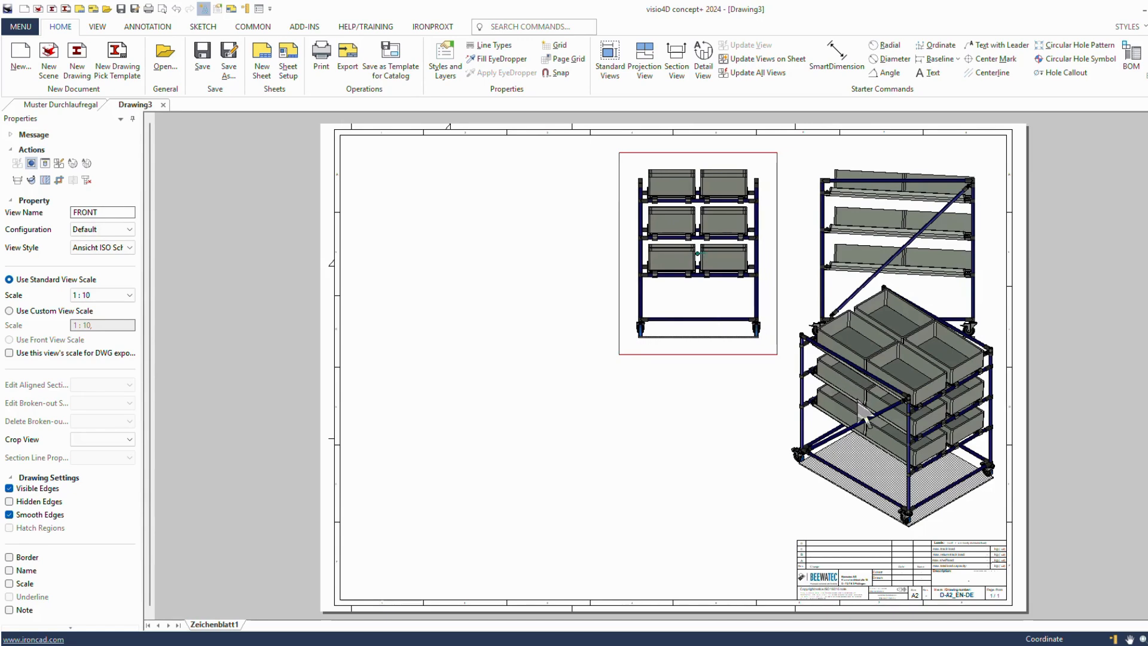
Move the isometric view to the sheet's empty lower-left area and shift the left view slightly towards the right border.
left_click(863, 396)
left_click_drag(863, 396, 489, 445)
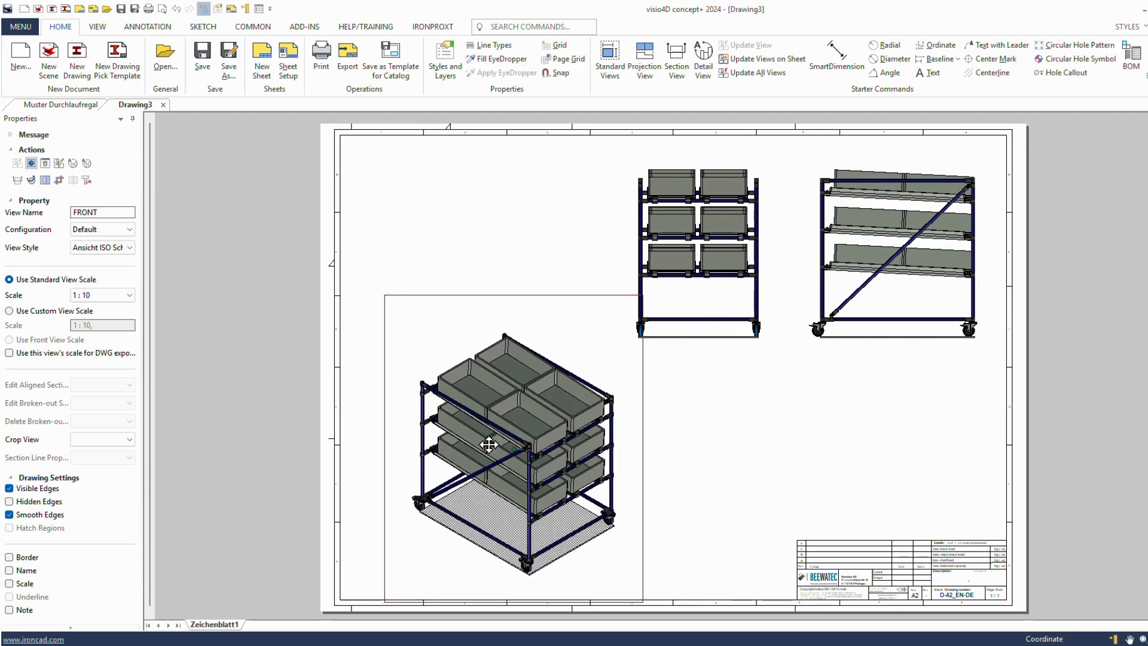
left_click(915, 308)
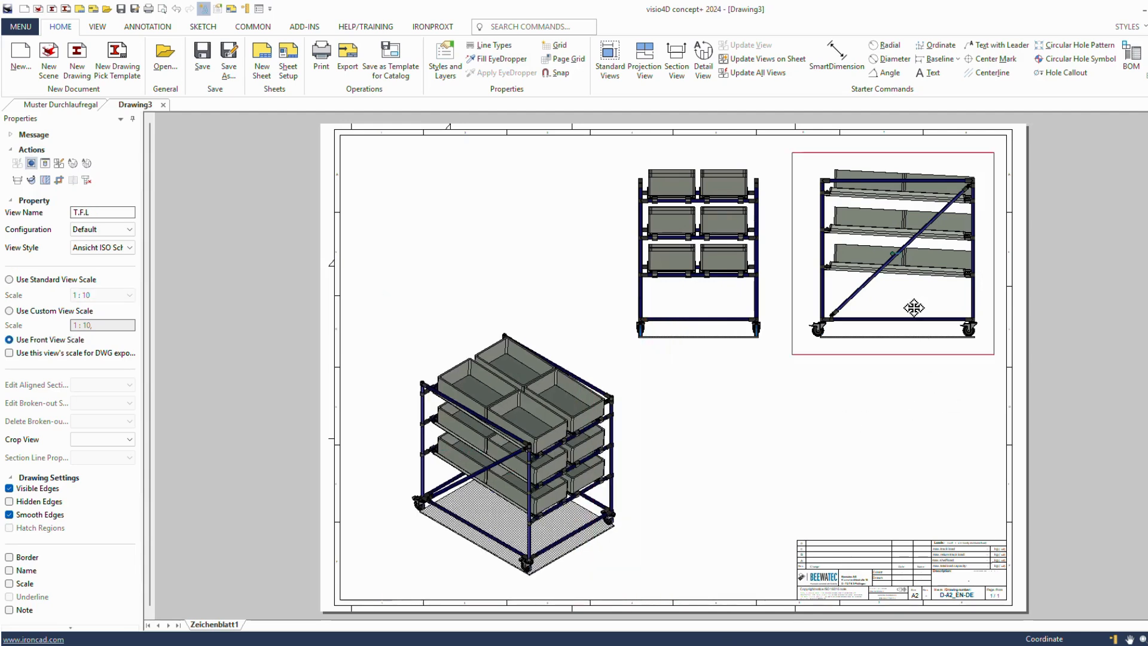
left_click_drag(921, 298, 933, 299)
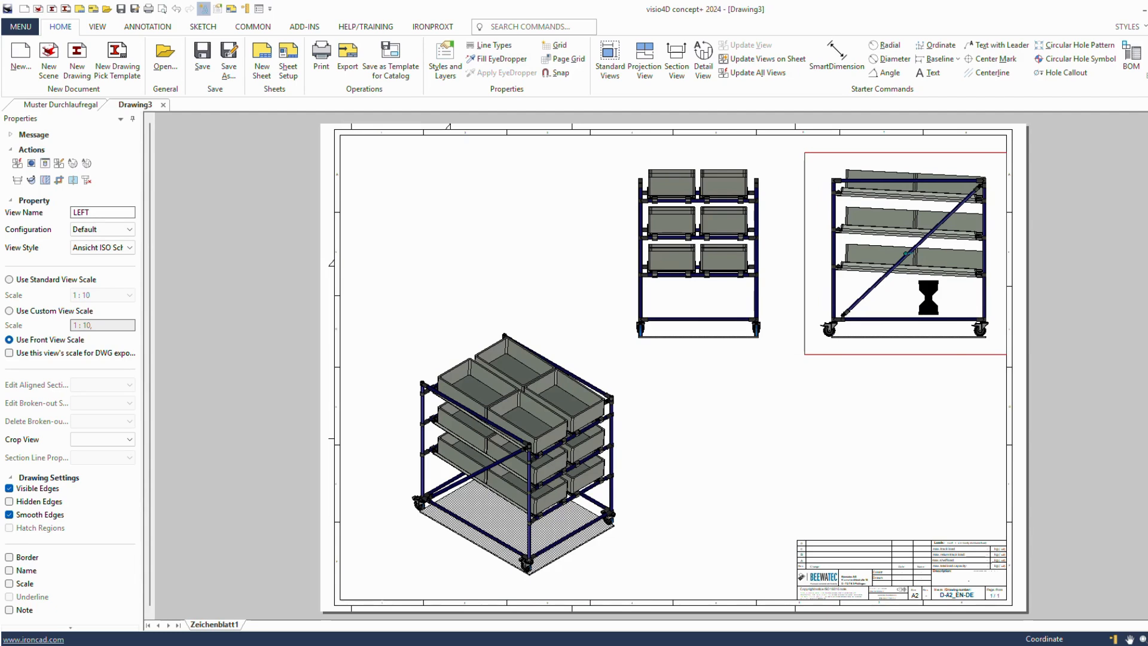
Reposition the front and left views side by side along the upper part of the sheet, leaving a gap between them.
left_click_drag(730, 299, 935, 285)
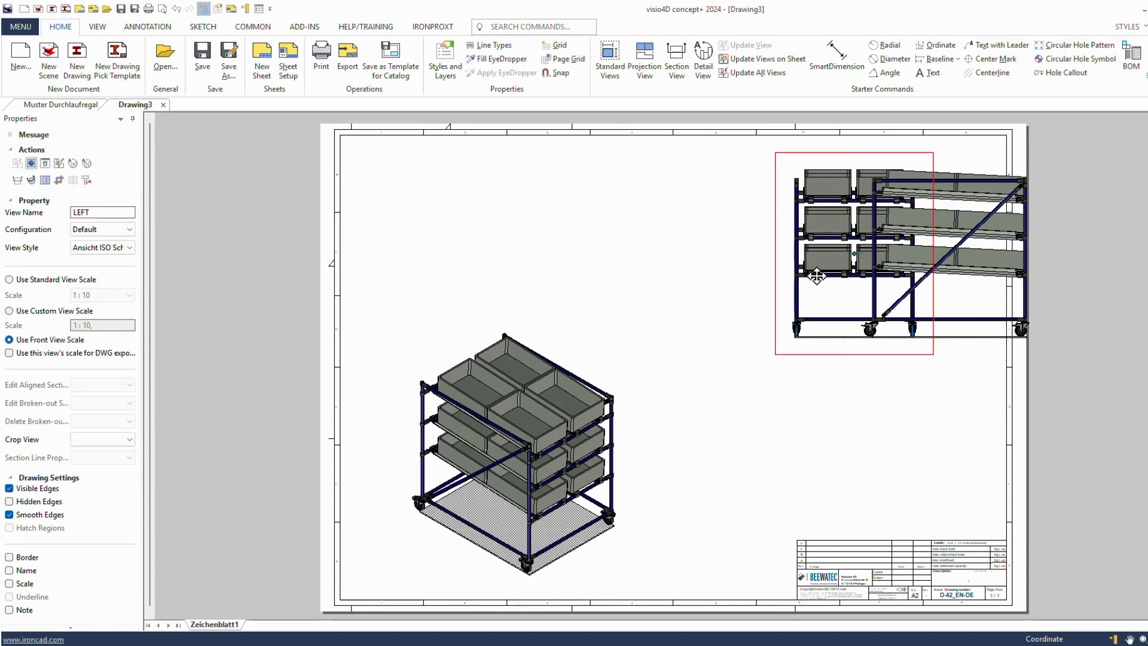
mouse_move(817, 276)
left_mouse_down()
mouse_move(705, 287)
mouse_move(692, 272)
left_mouse_up()
left_click(799, 394)
left_click_drag(922, 278, 865, 281)
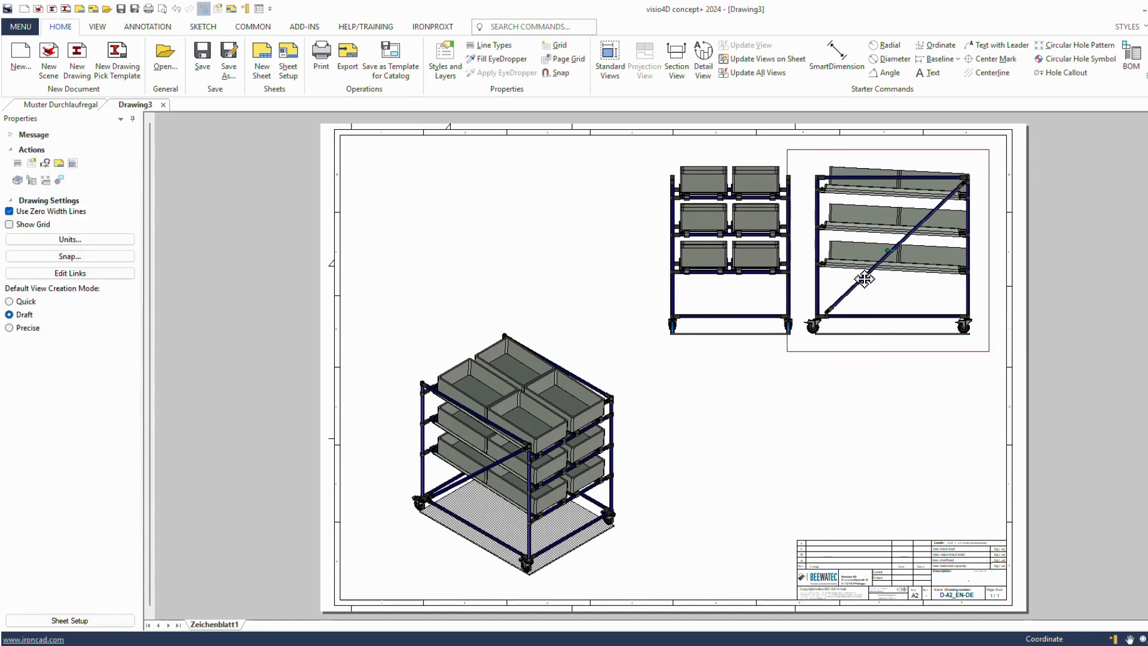
Move the front view past the left view beyond the sheet's edge and return it to the left view's other side.
left_click(1106, 296)
mouse_move(751, 268)
left_mouse_down()
mouse_move(730, 287)
mouse_move(1020, 353)
mouse_move(1116, 338)
left_mouse_up()
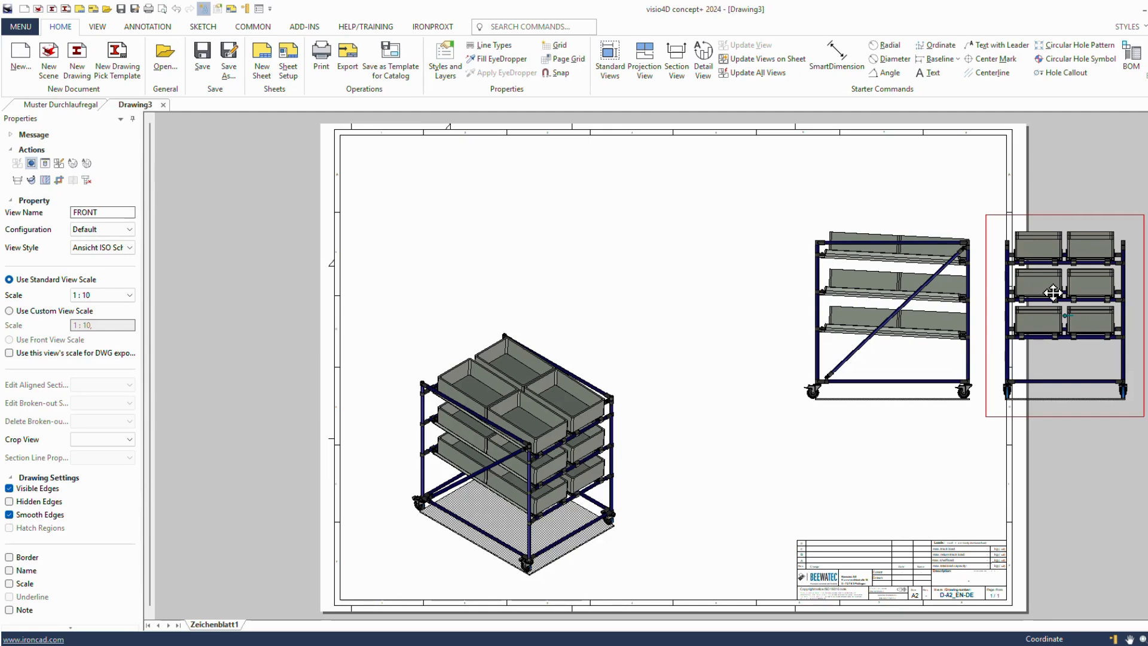
left_click_drag(1052, 293, 693, 230)
left_click(840, 412)
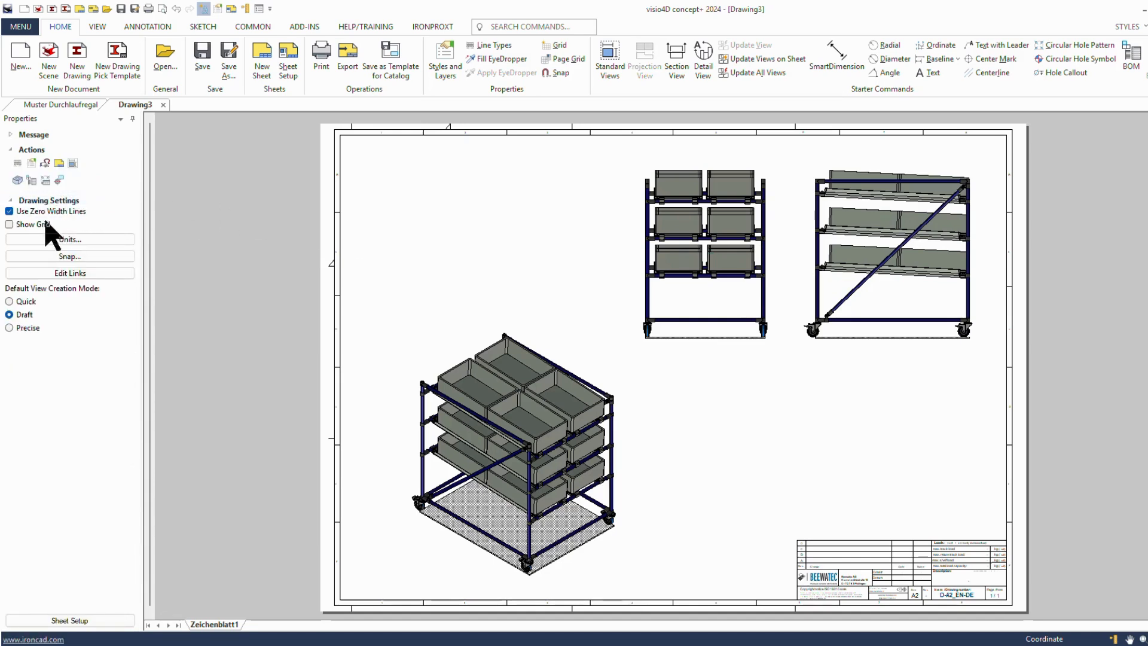
Set the isometric view's configuration to "without base".
left_click(752, 256)
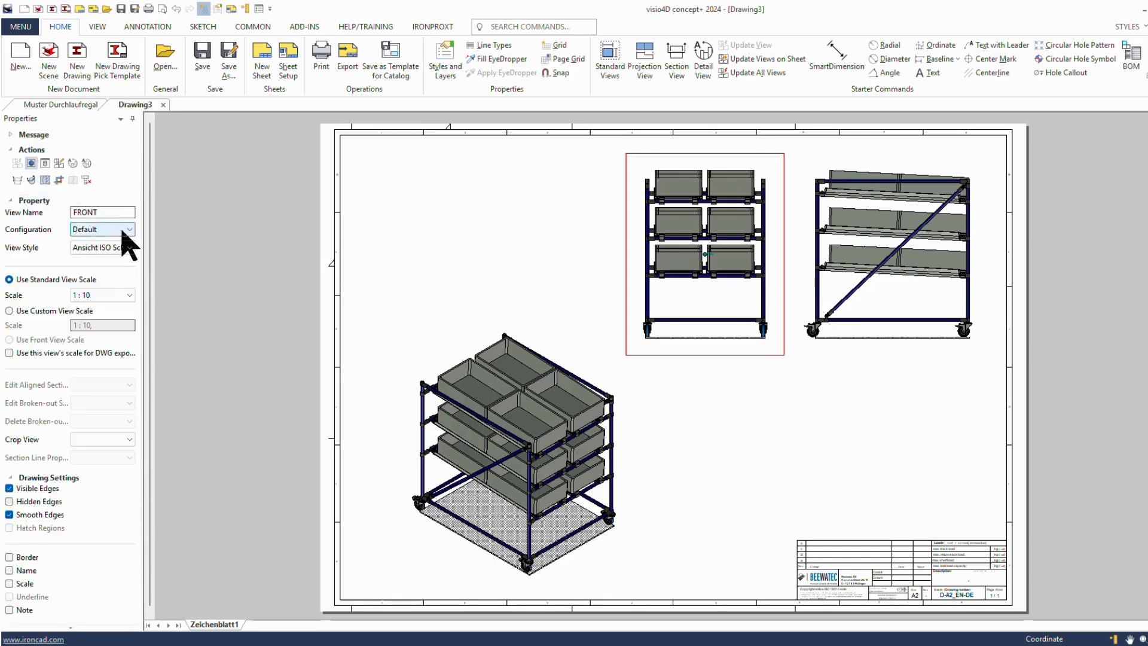
left_click(481, 392)
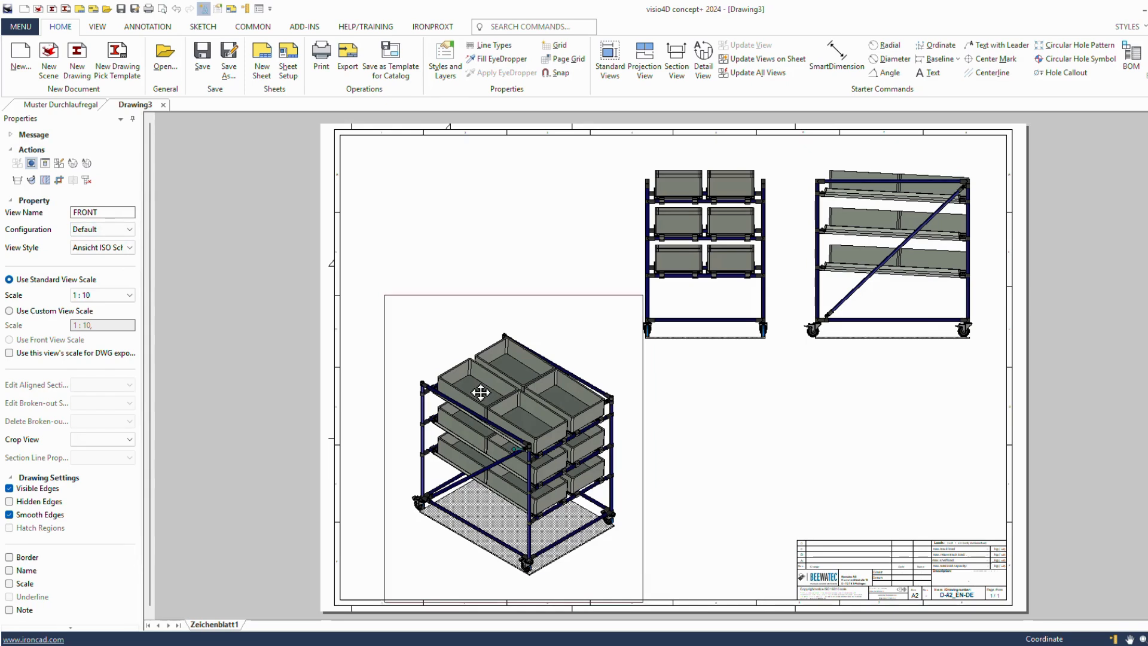
left_click(130, 230)
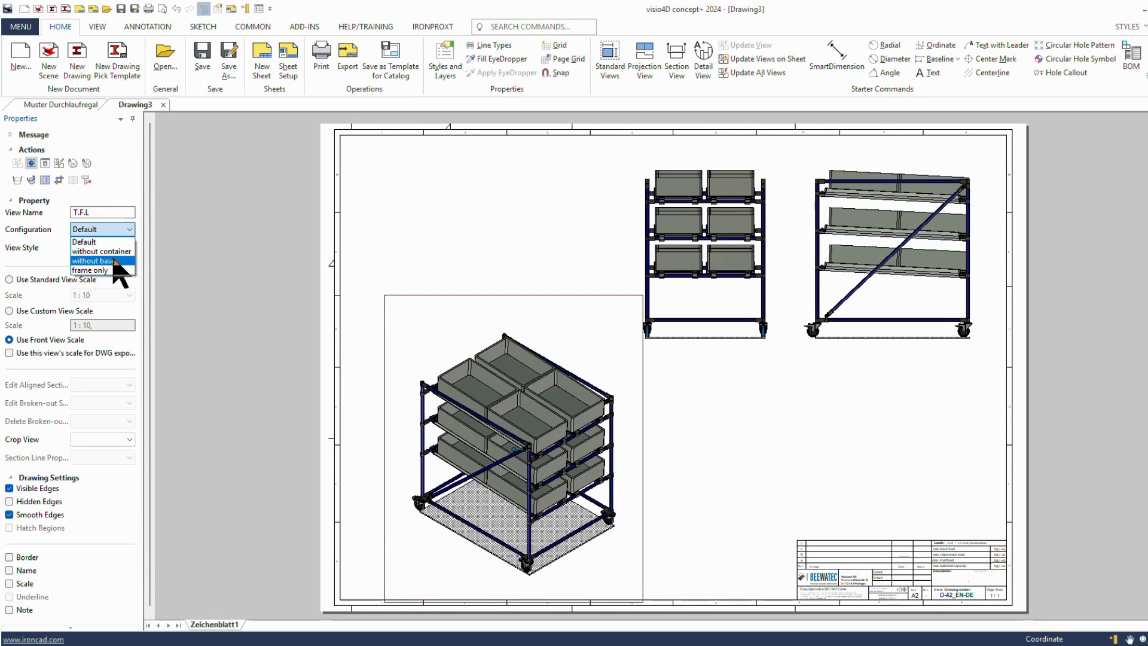
left_click(117, 263)
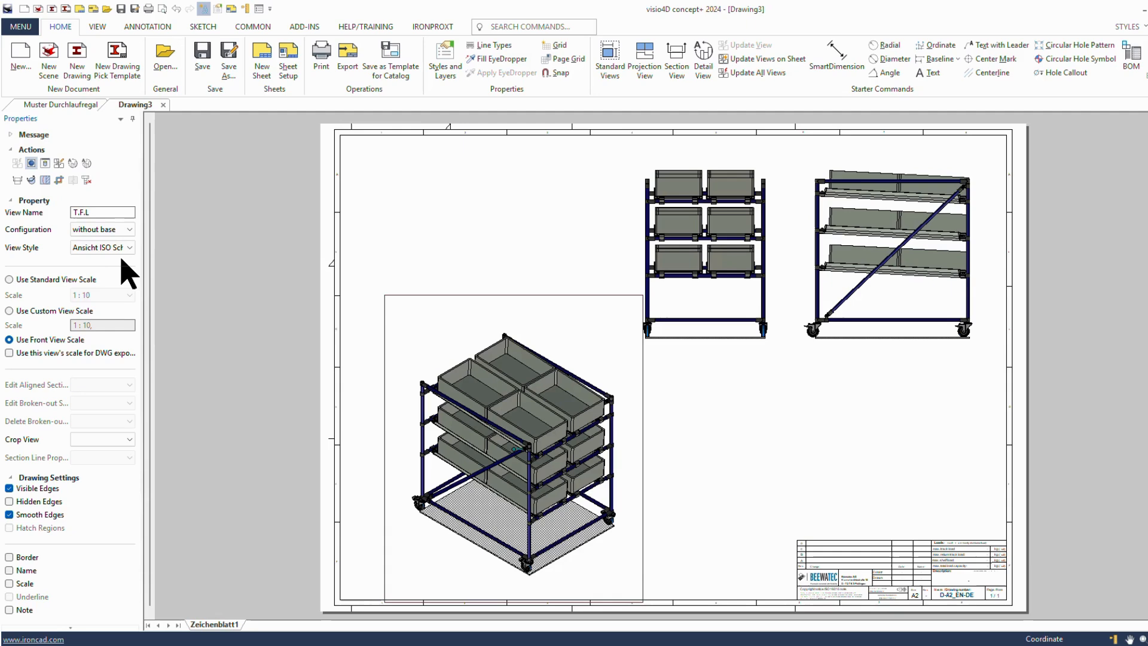
left_click(213, 293)
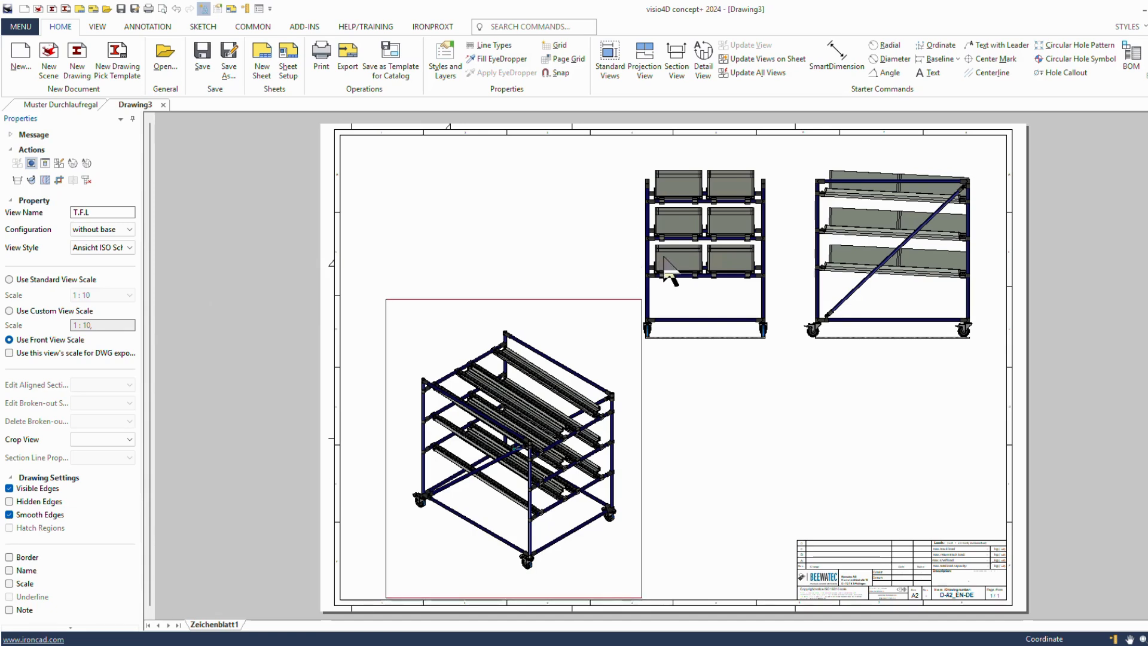
Set the configuration of both the front view and the left view to "without container".
left_click(684, 233)
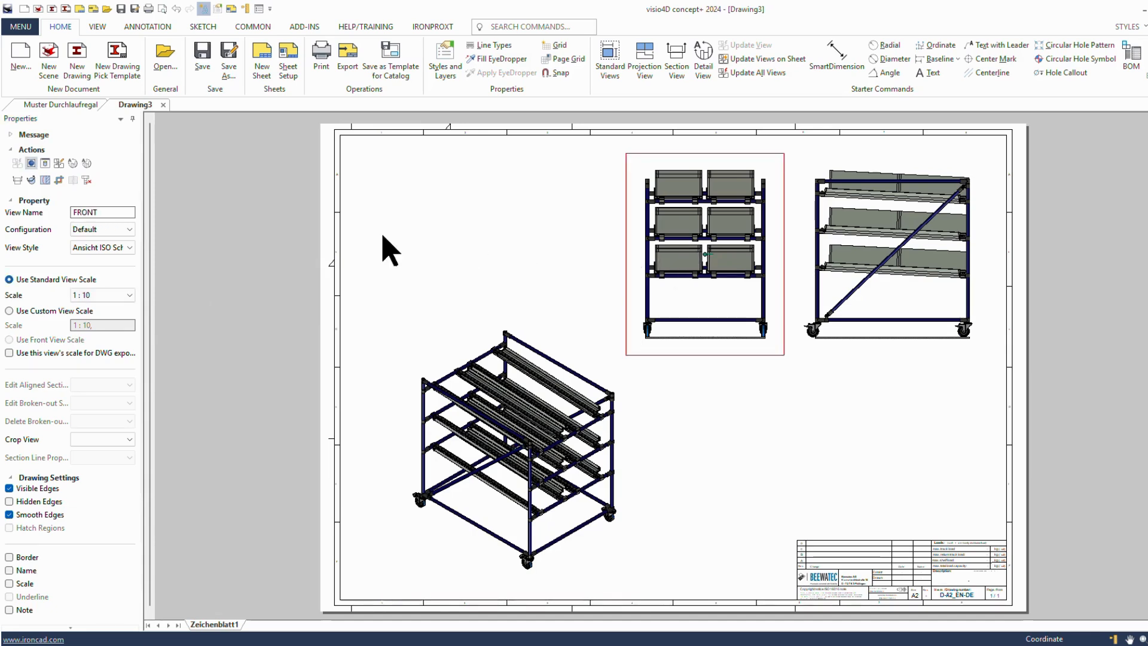
left_click(129, 230)
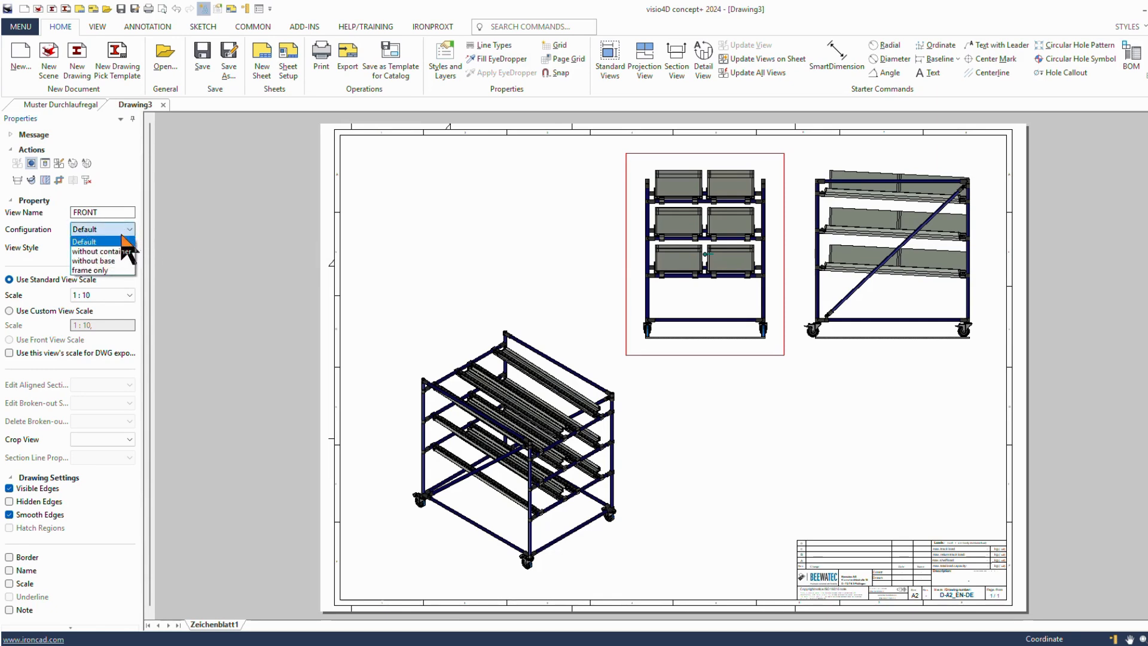
left_click(113, 251)
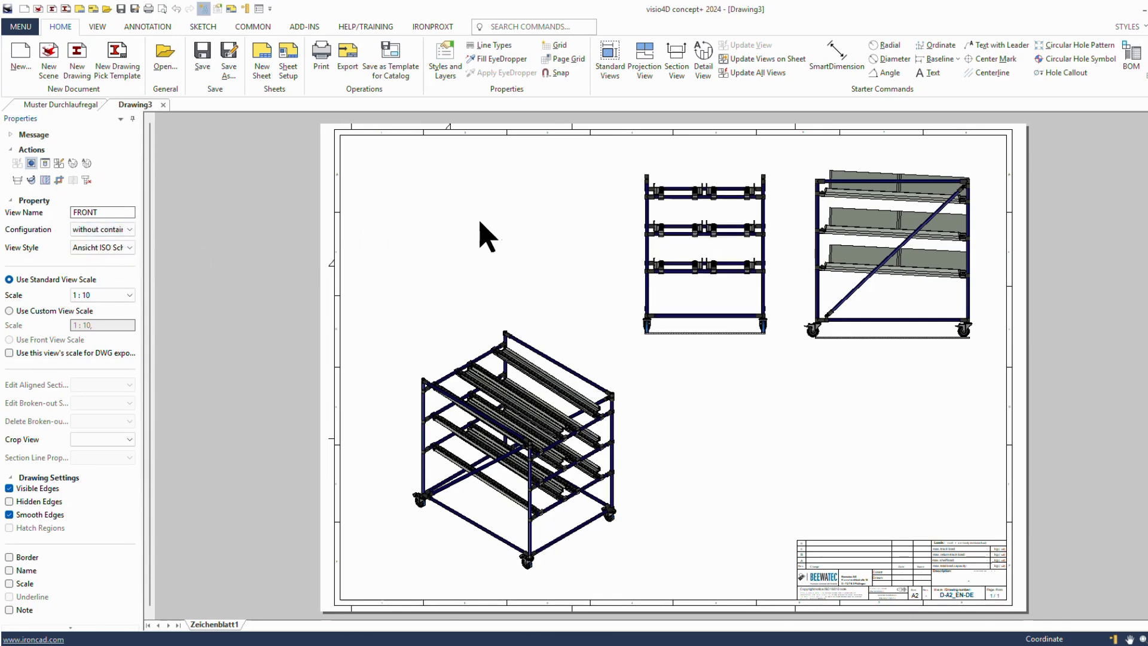
left_click(689, 220)
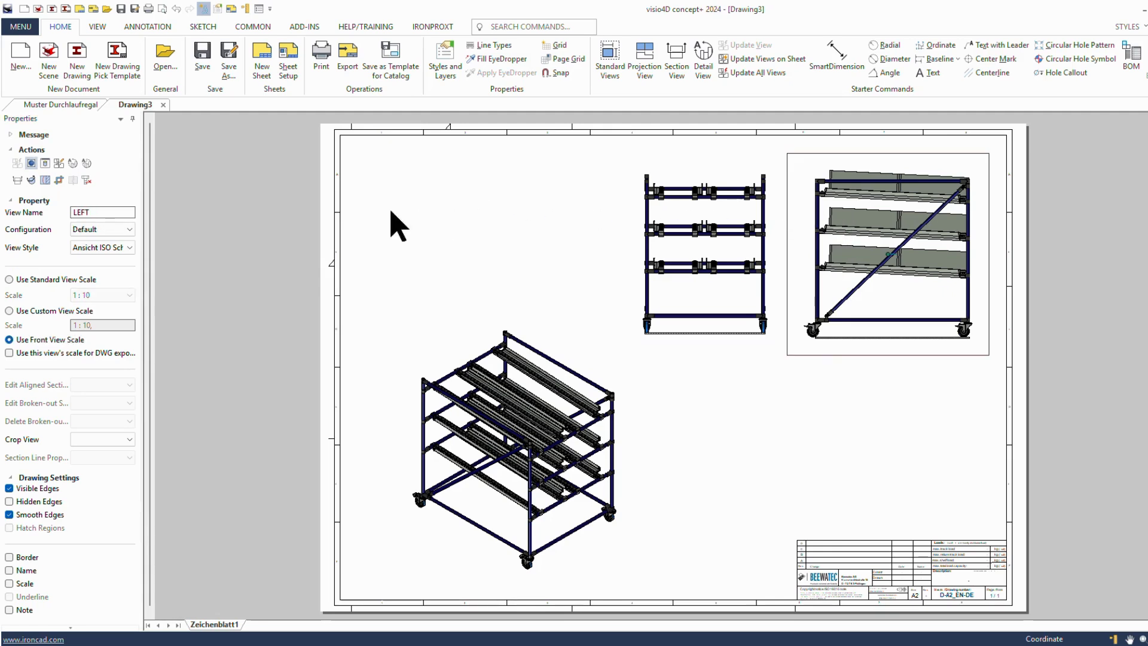
left_click(128, 230)
left_click(111, 242)
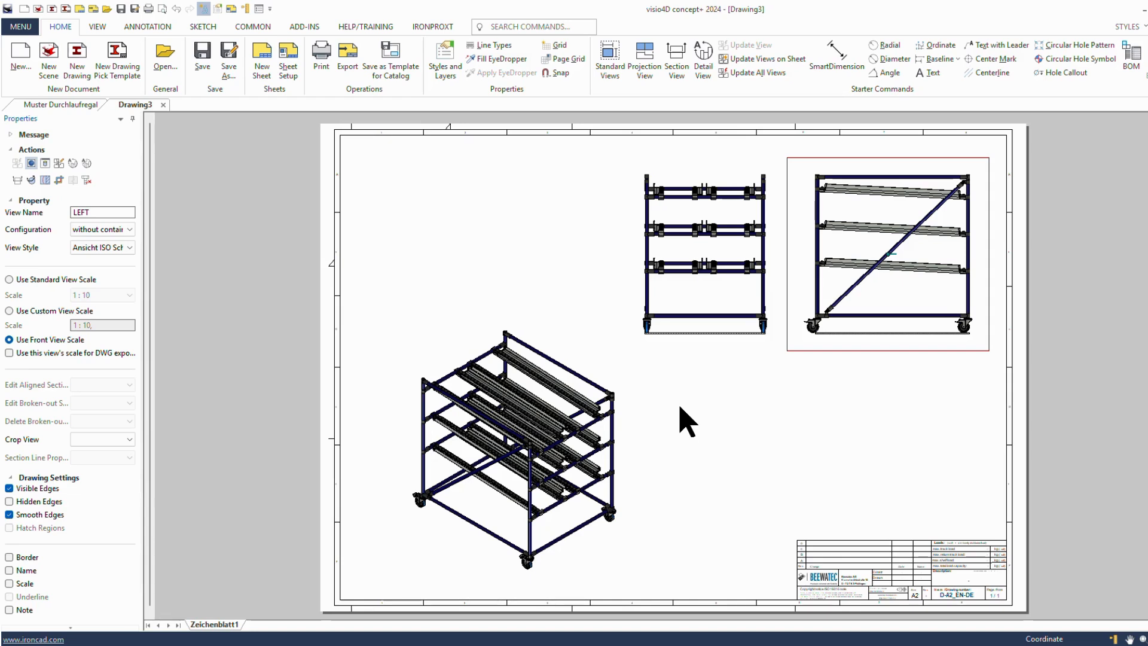
Review the configurations offered for the isometric view and keep "without base".
left_click(595, 418)
left_click(126, 230)
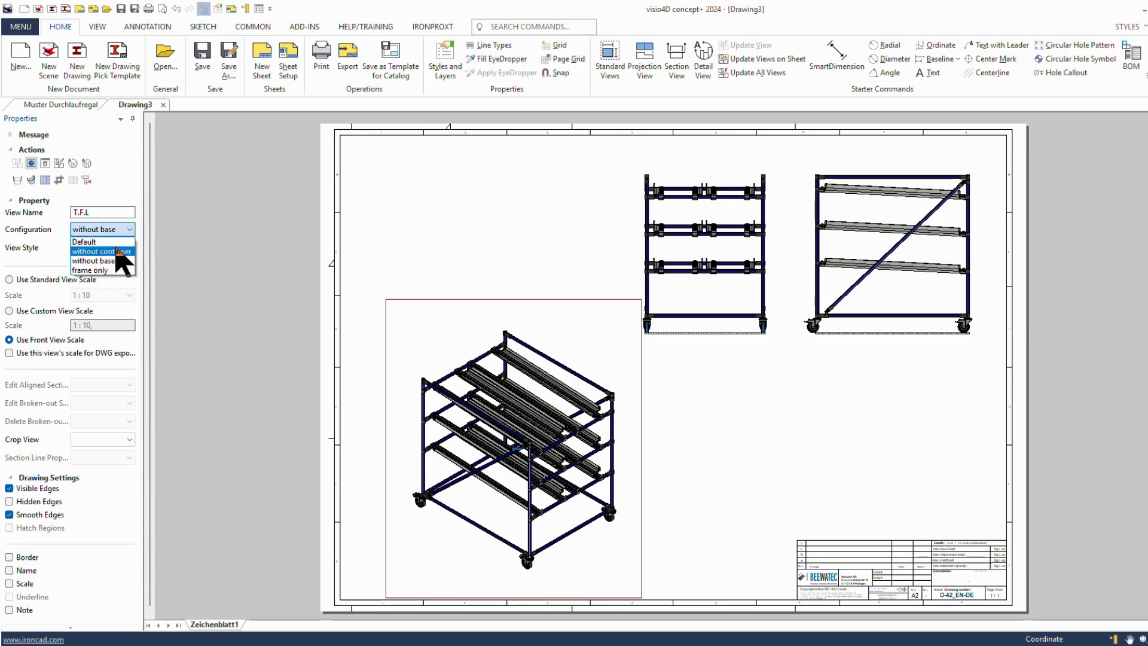
left_click(108, 261)
left_click(316, 259)
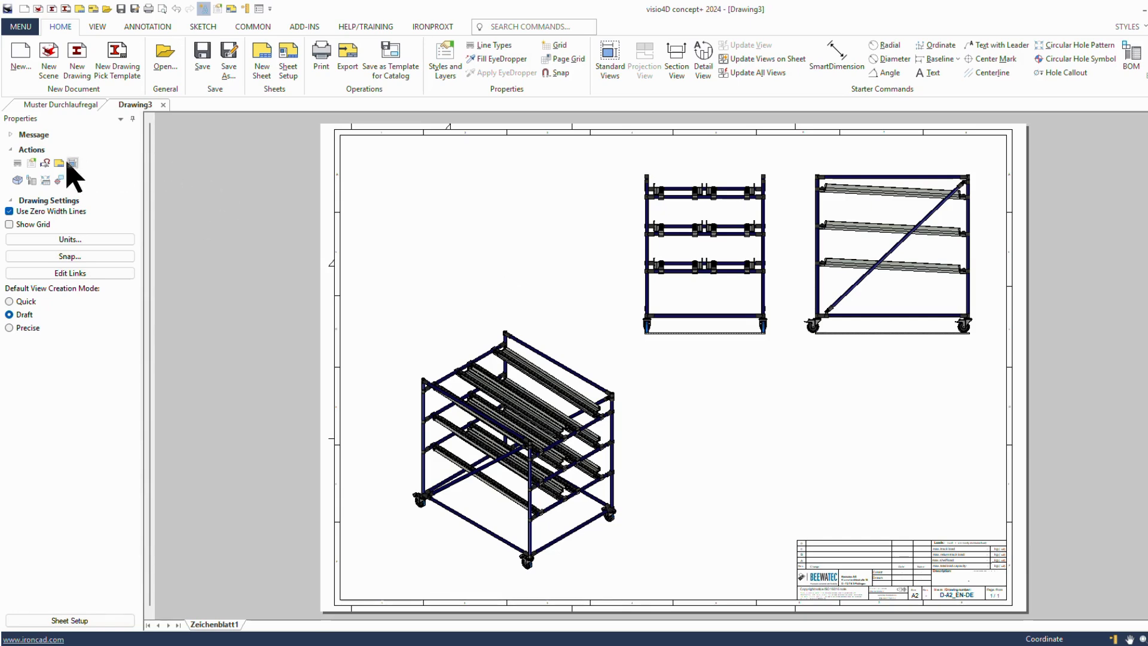
Create a shaded T.F.L standard view in the Default configuration and place it in the free area between the isometric view and the title block.
left_click(71, 164)
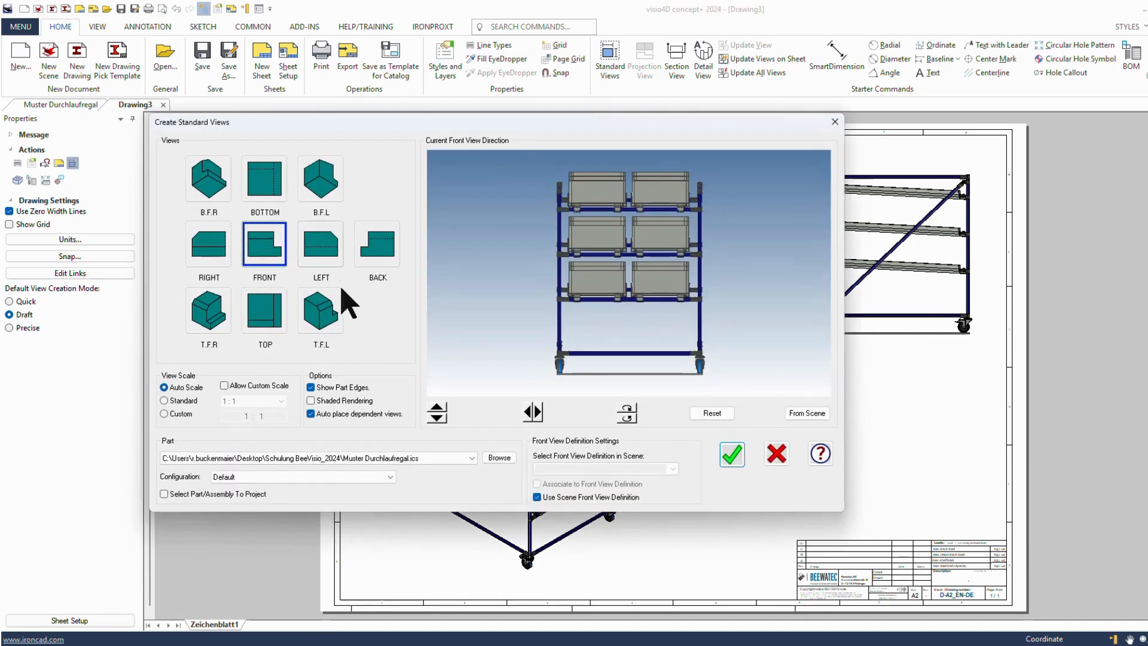
left_click(322, 309)
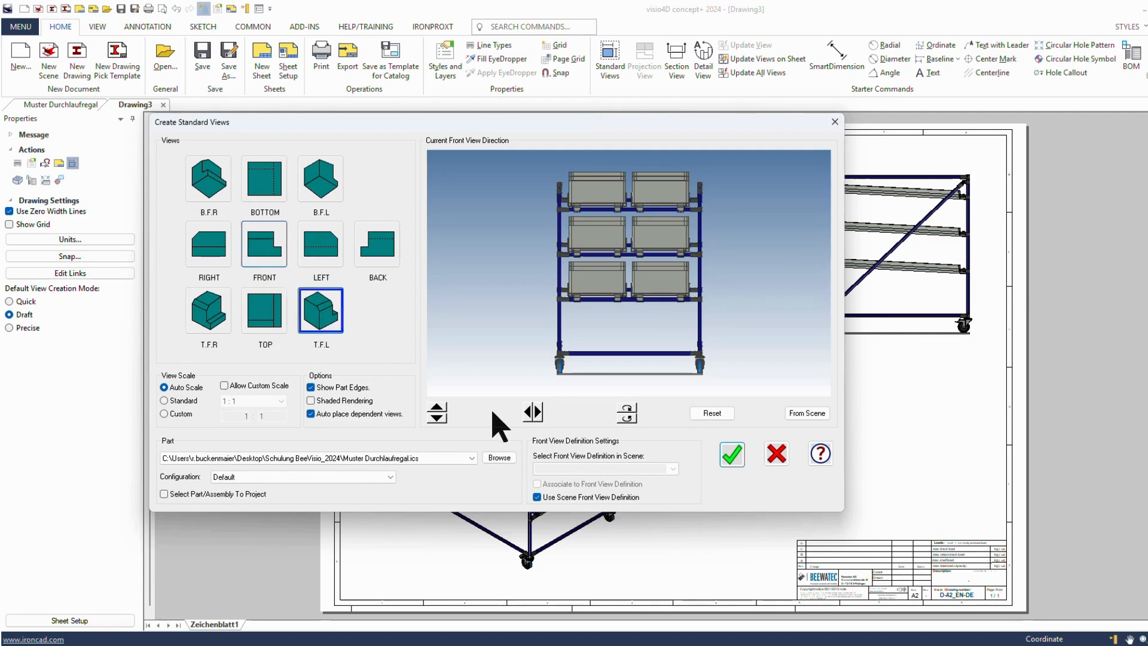
left_click(311, 400)
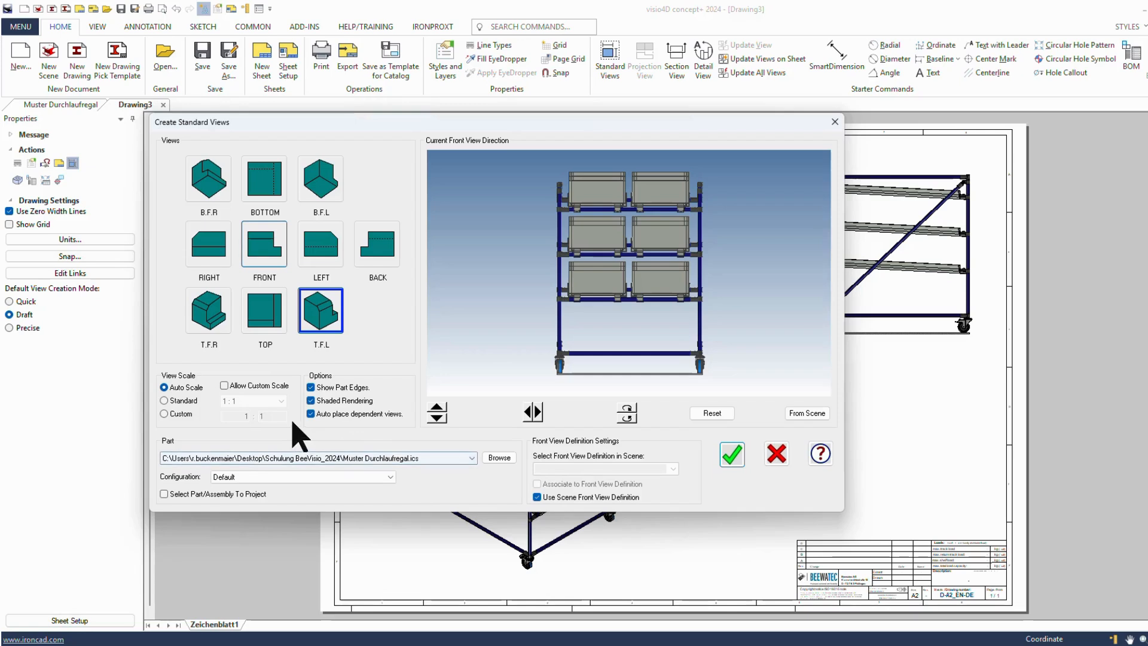
left_click(388, 477)
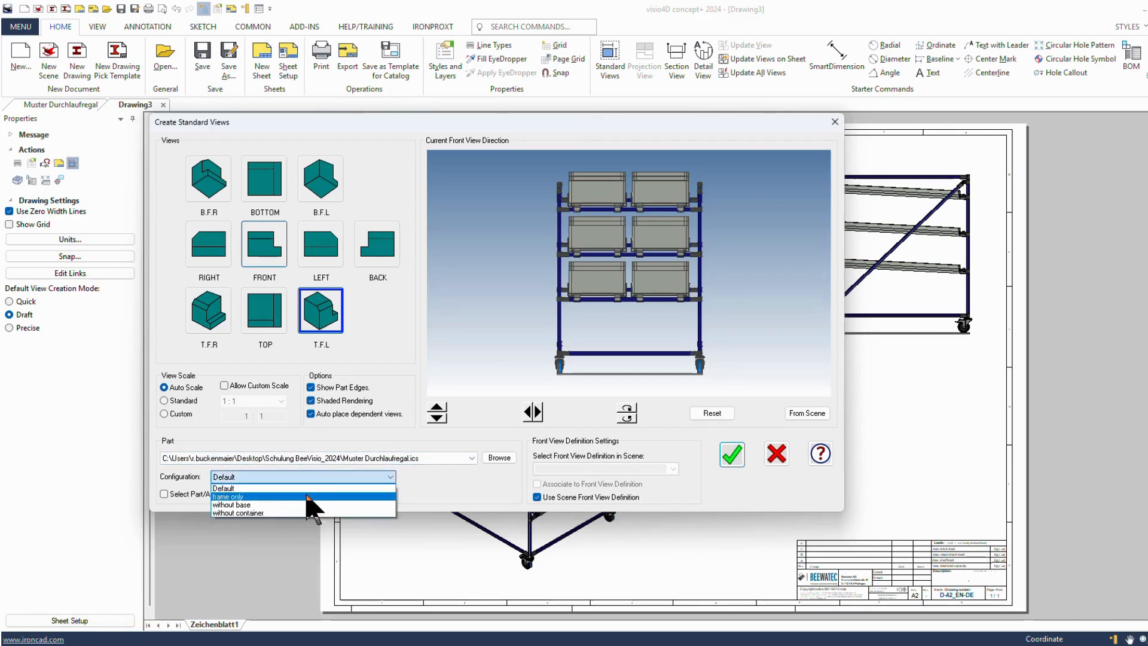
left_click(236, 488)
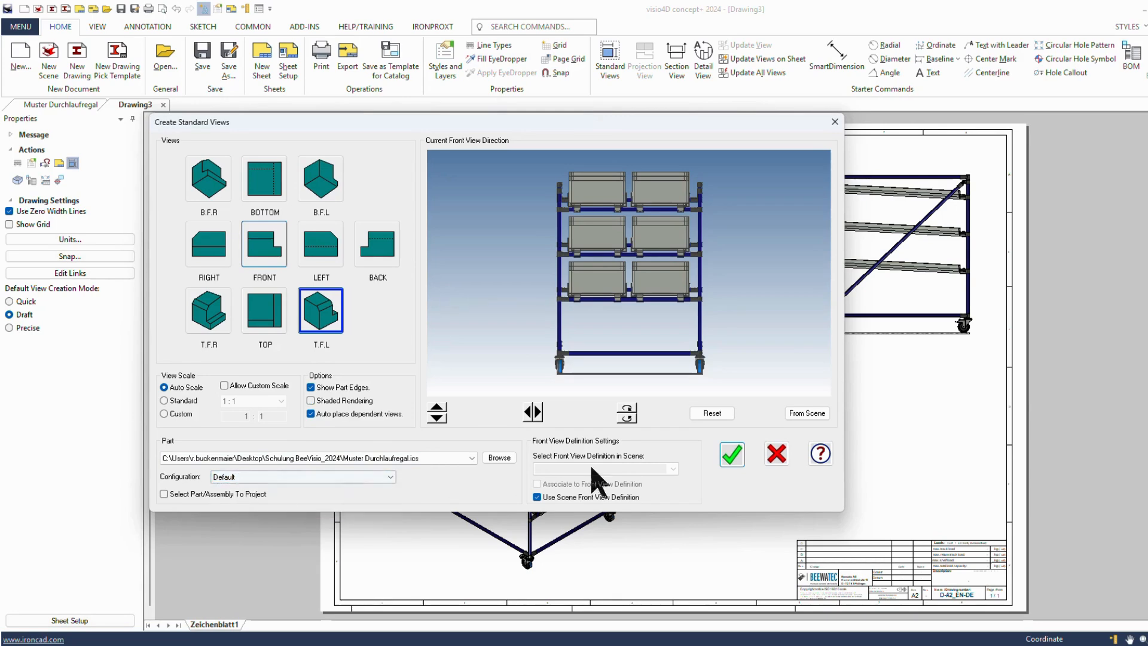
left_click(729, 460)
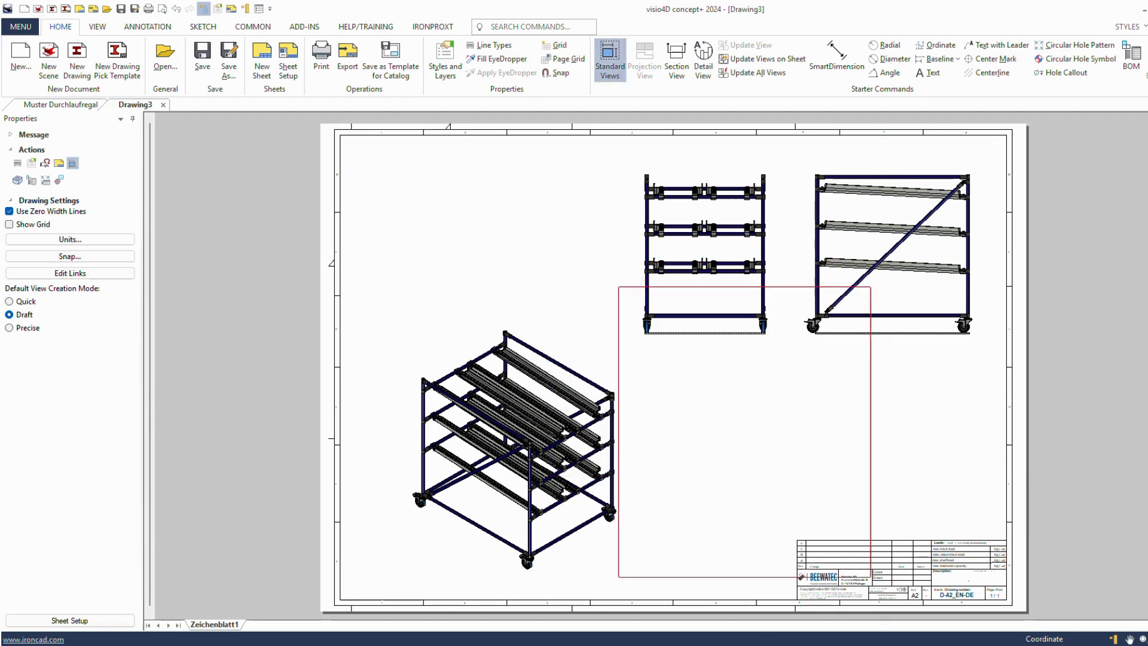
left_click(745, 442)
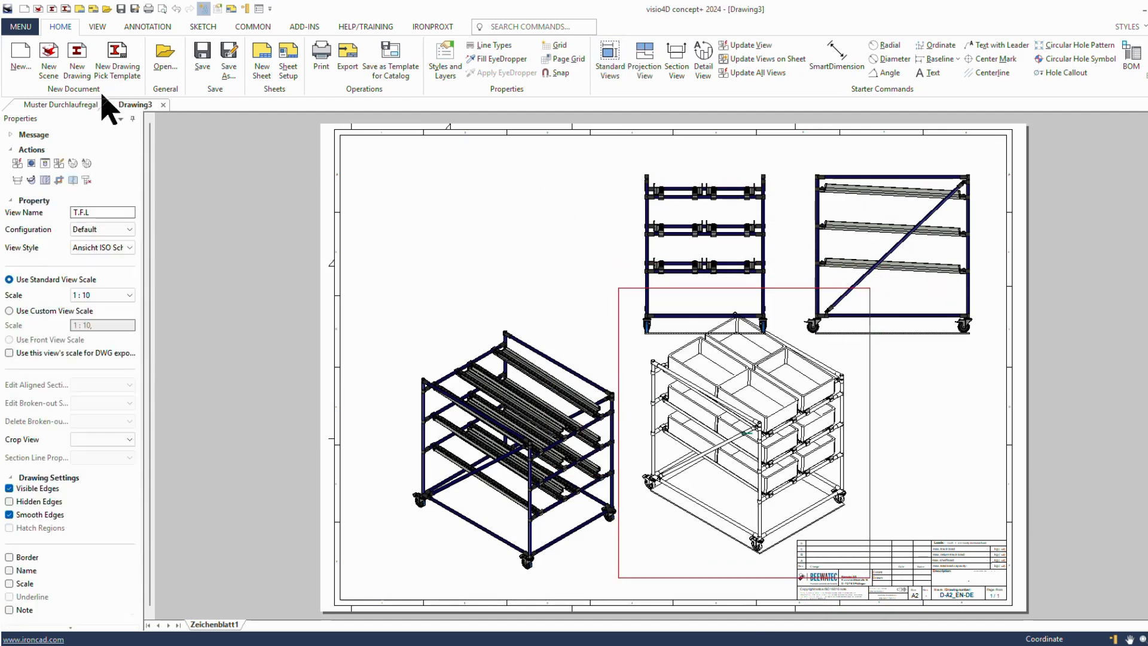
left_click(31, 165)
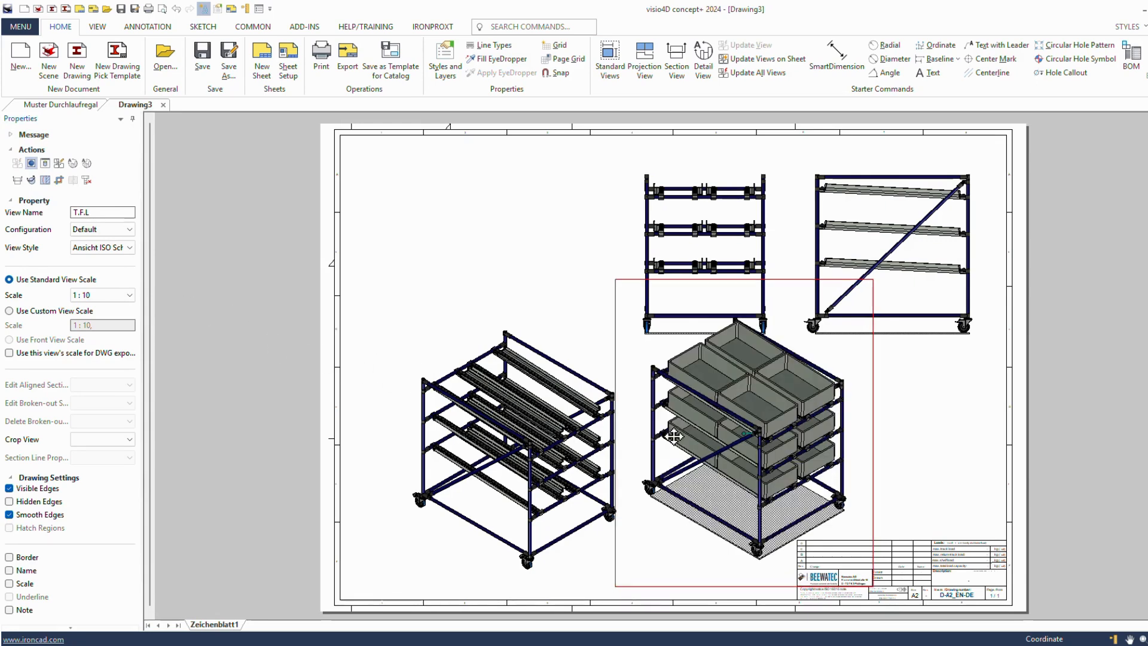
Set the new T.F.L view's standard scale to 1:15 and move it closer to the large isometric view, clear of the title block.
left_click(129, 299)
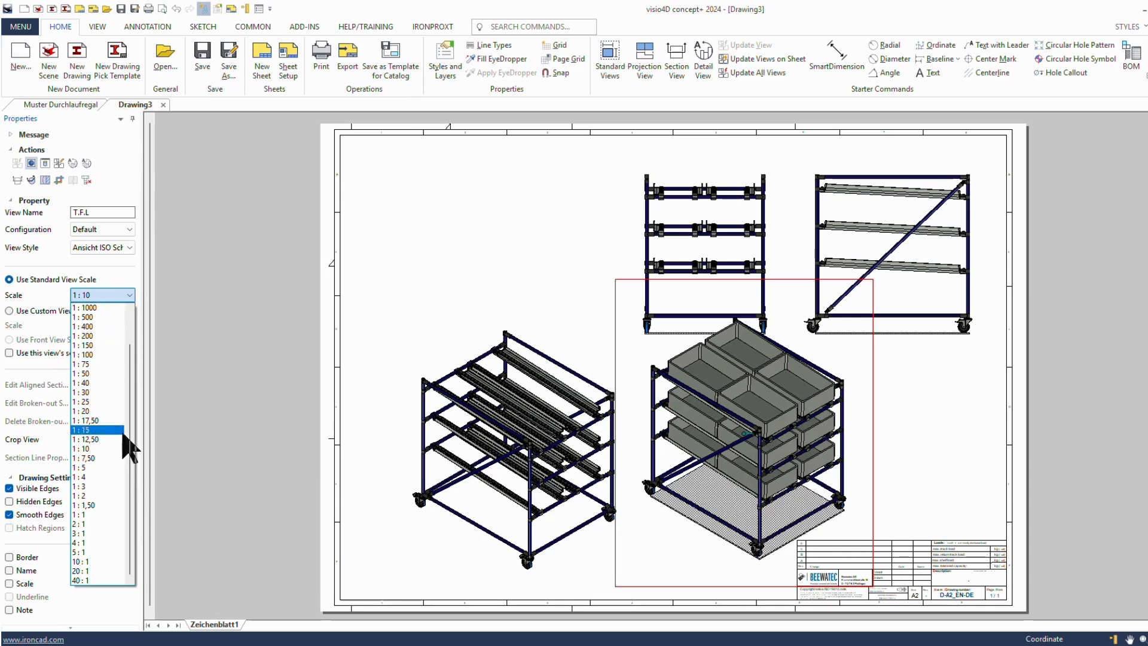
left_click(90, 430)
left_click_drag(704, 408, 669, 442)
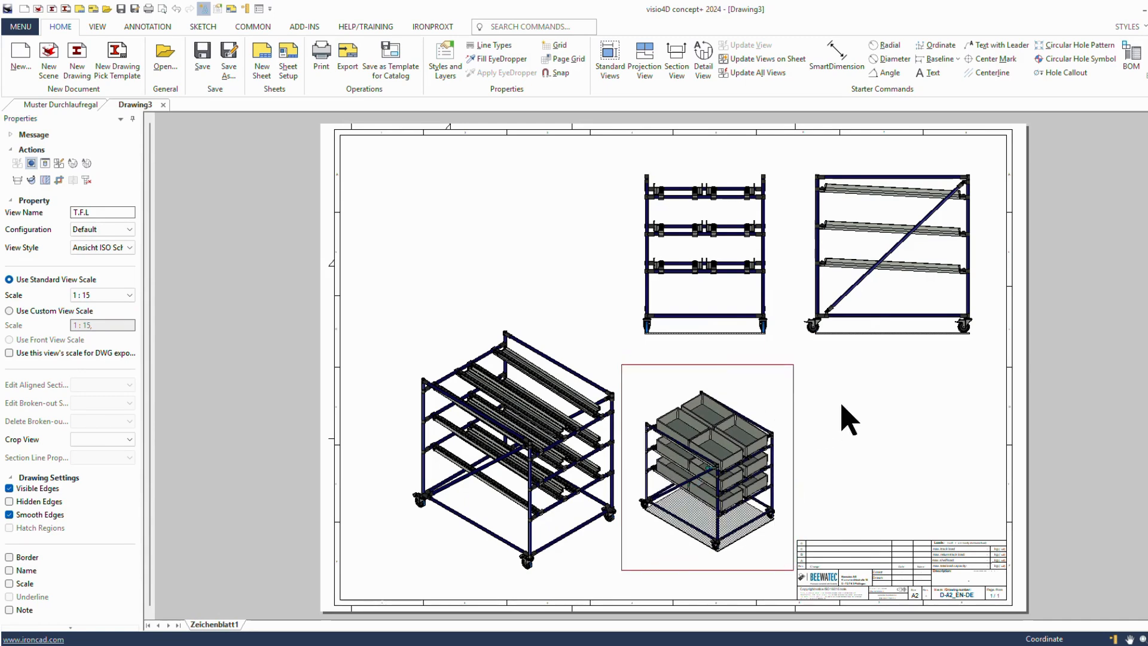